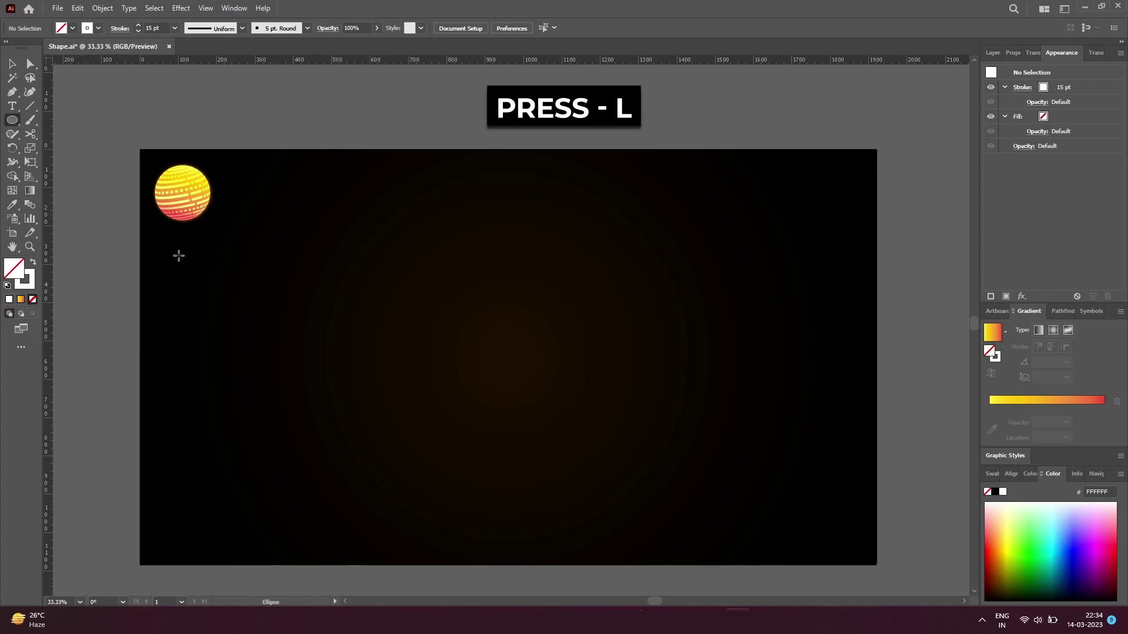
# Draw a white-filled circle near the centre of the artboard.
pyautogui.moveTo(420, 312); pyautogui.dragTo(577, 425)
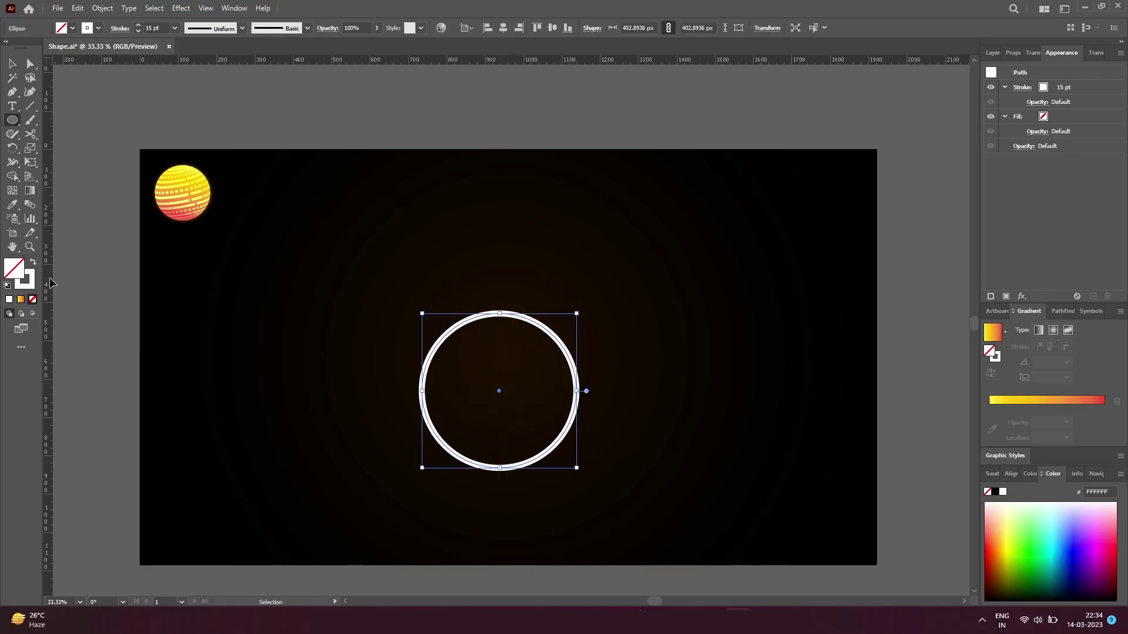
pyautogui.hotkey('shift', 'x')
pyautogui.press('v')
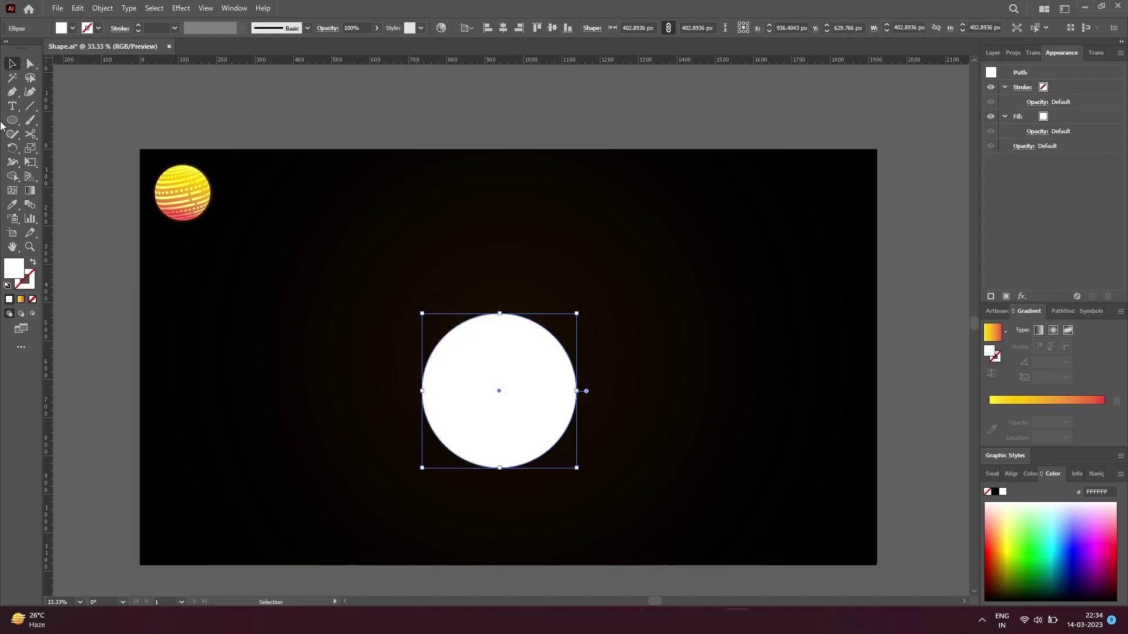
# Cut the circle at its top and bottom anchors and delete the left half.
pyautogui.press('c')
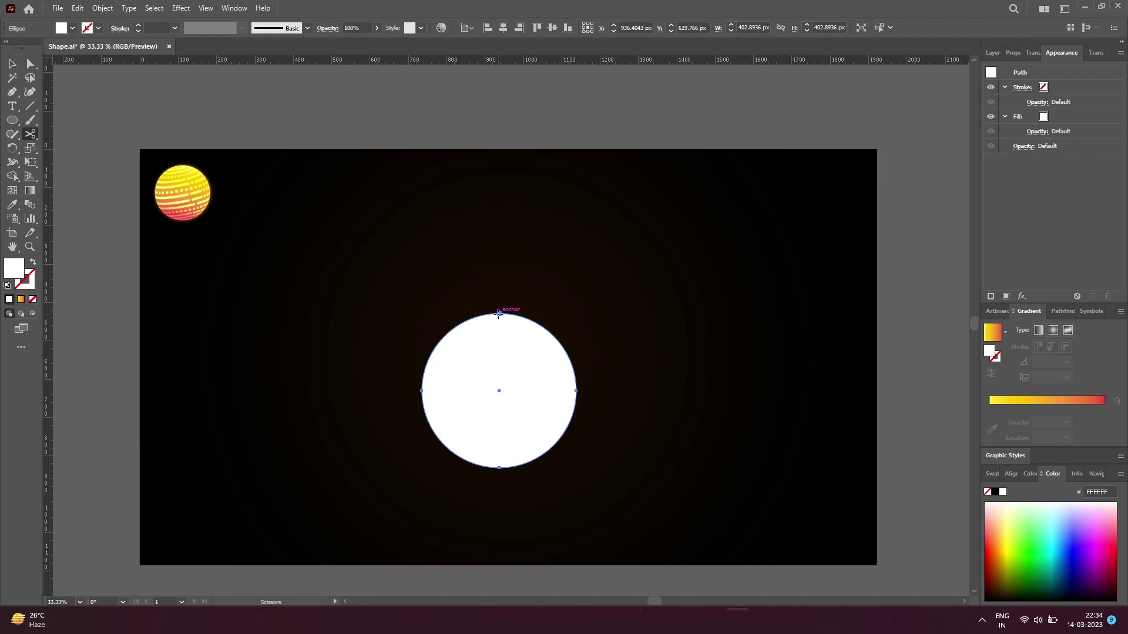
pyautogui.click(499, 313)
pyautogui.click(499, 469)
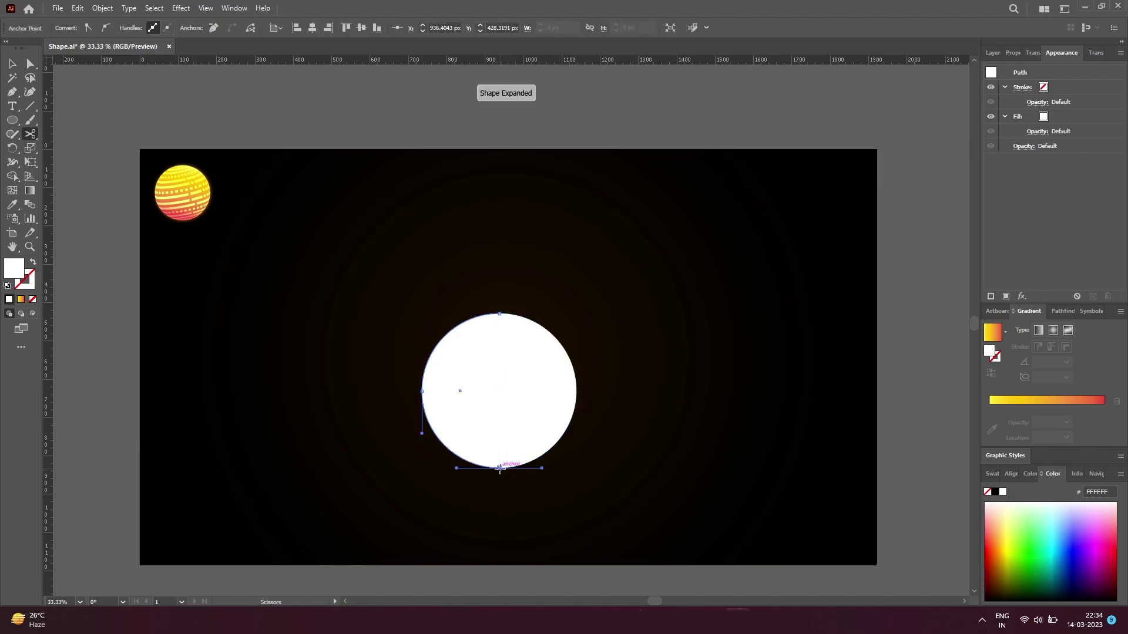
pyautogui.press('a')
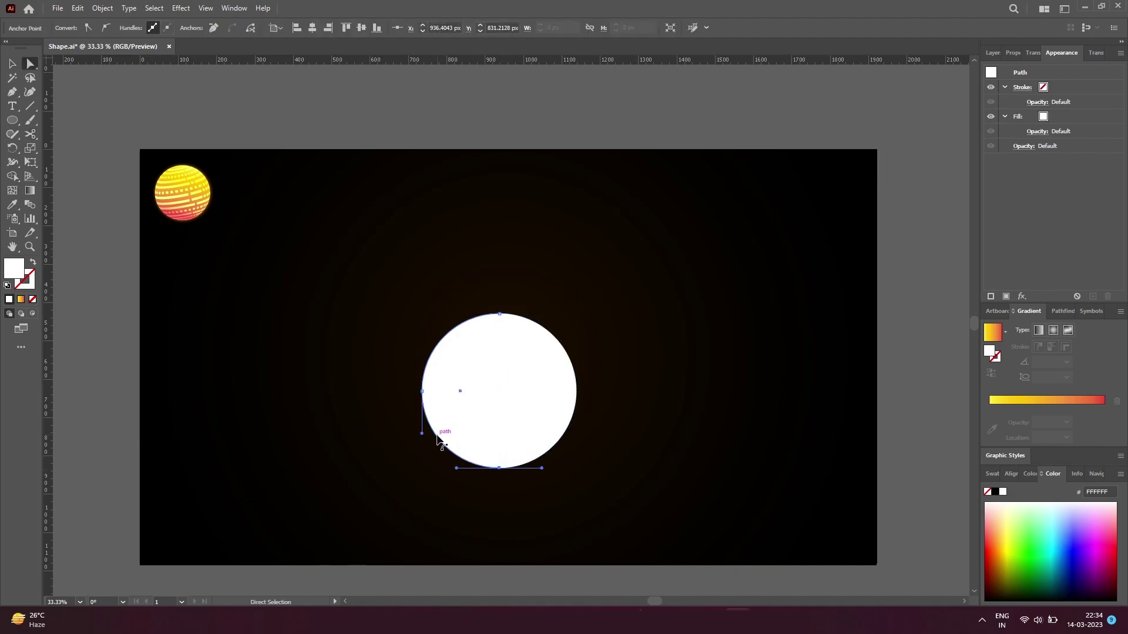
pyautogui.press('Delete')
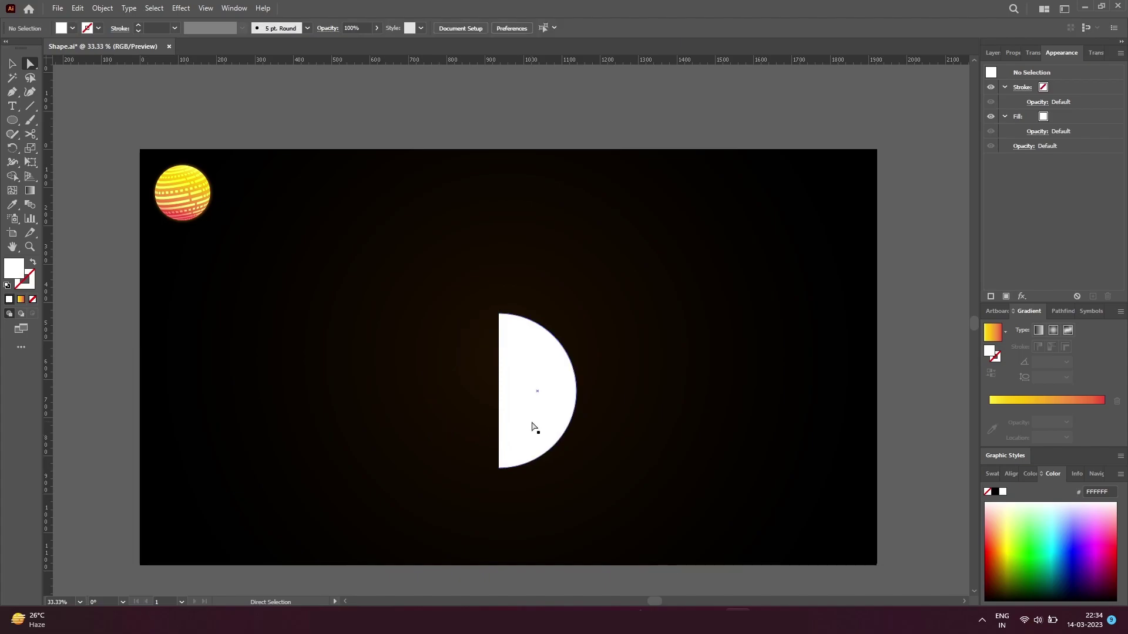
pyautogui.click(533, 427)
# Revolve the half-moon with 3D Revolve (Classic) at Off-Axis Front and open Map Art.
pyautogui.click(159, 10)
pyautogui.moveTo(213, 75)
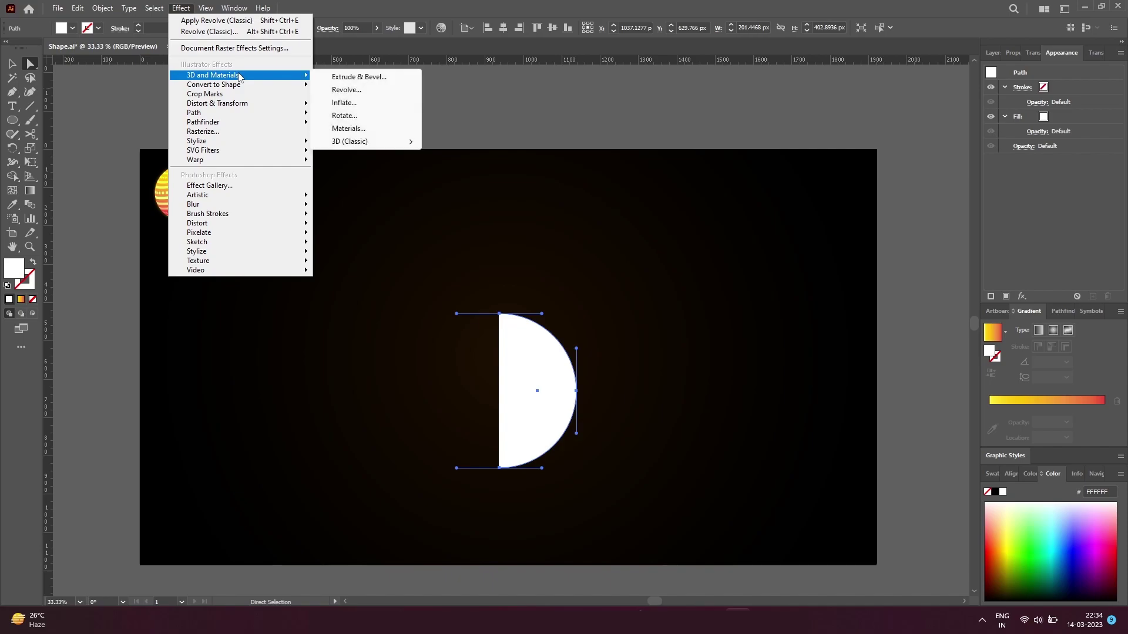
pyautogui.moveTo(350, 141)
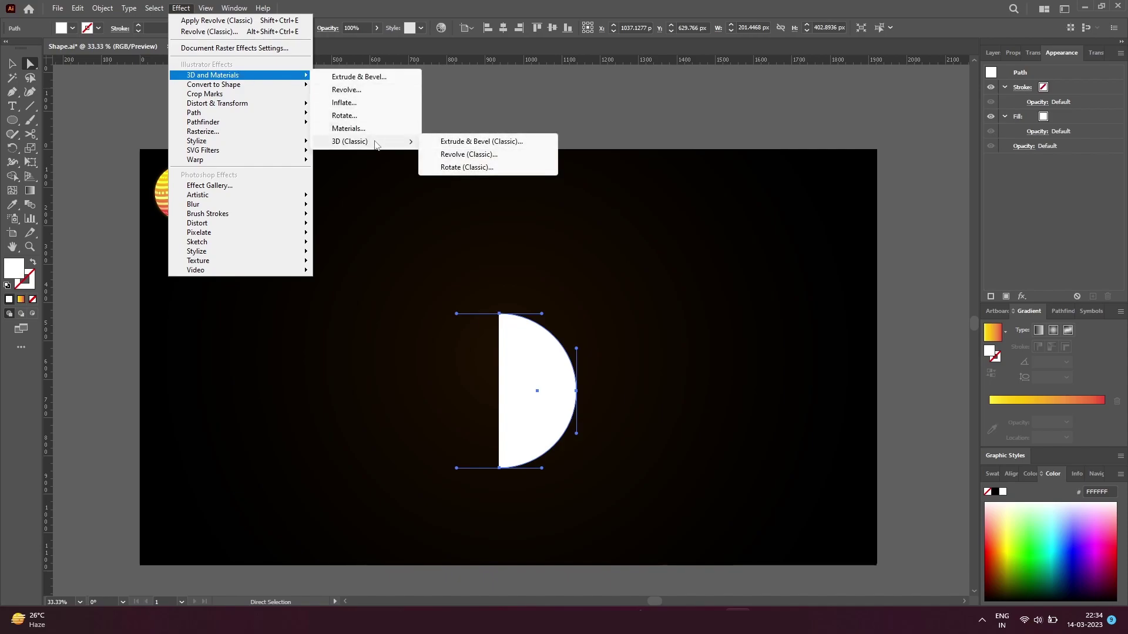
pyautogui.click(464, 156)
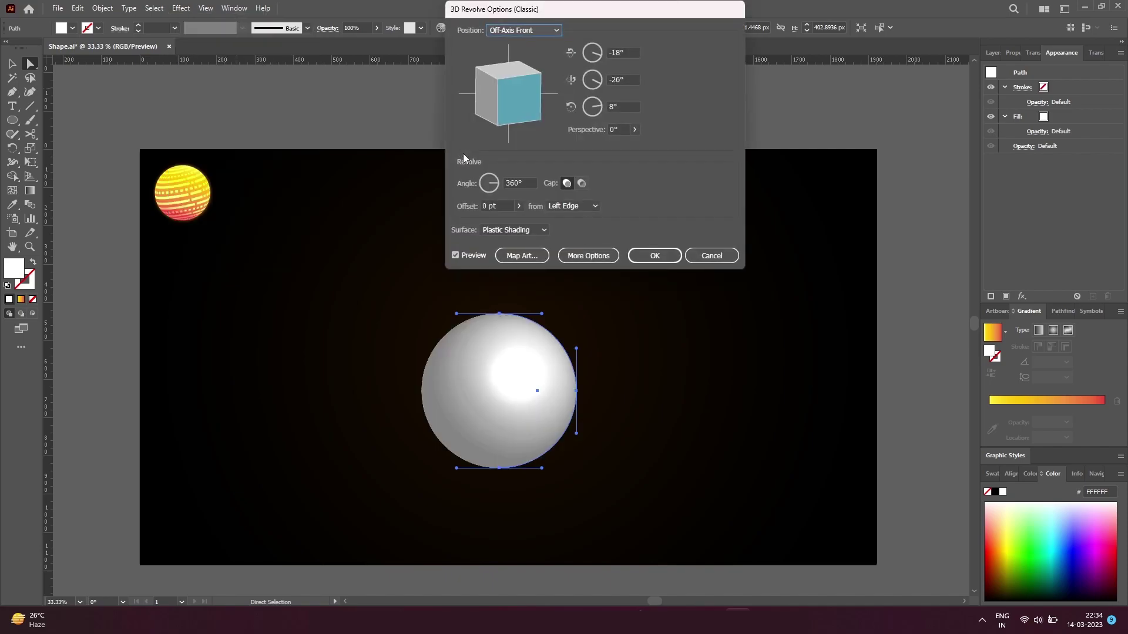
pyautogui.click(506, 31)
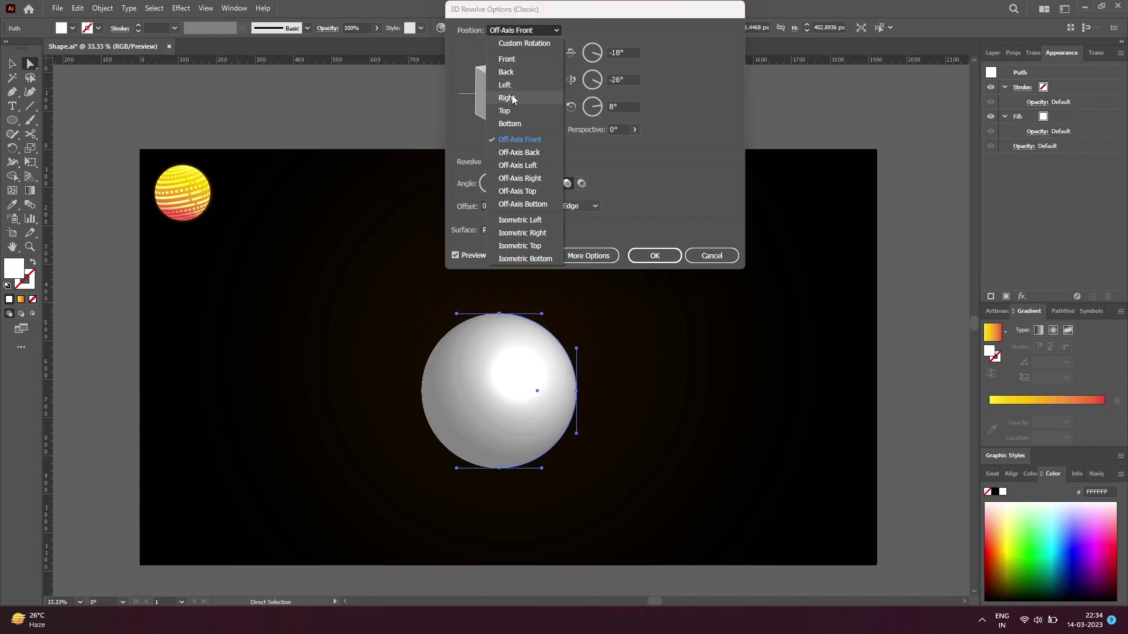
pyautogui.click(519, 141)
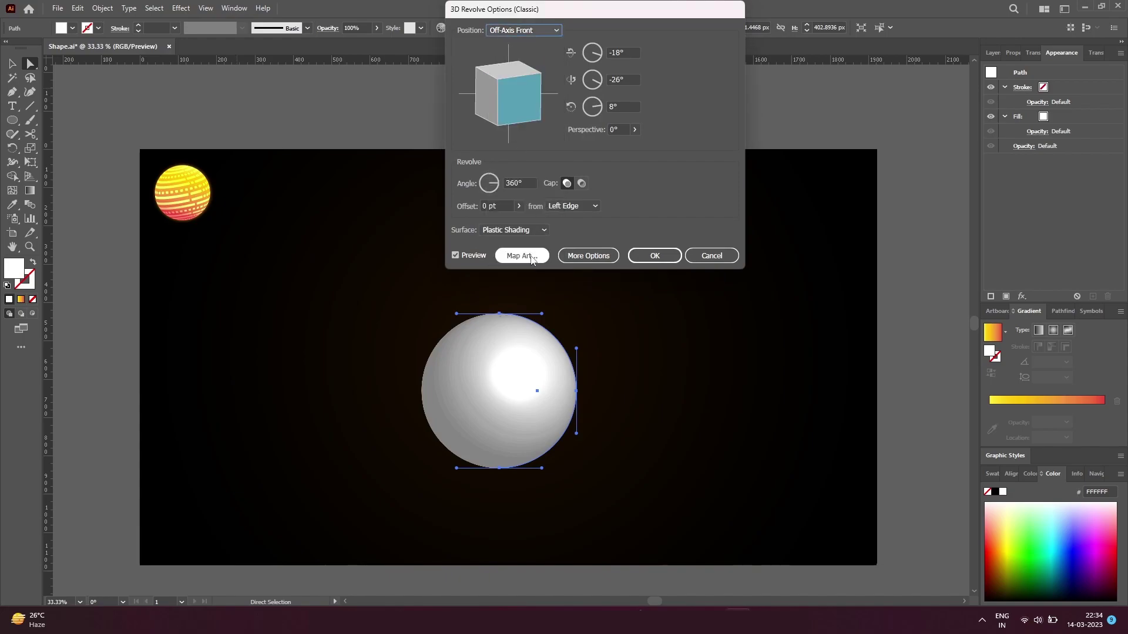
pyautogui.click(522, 256)
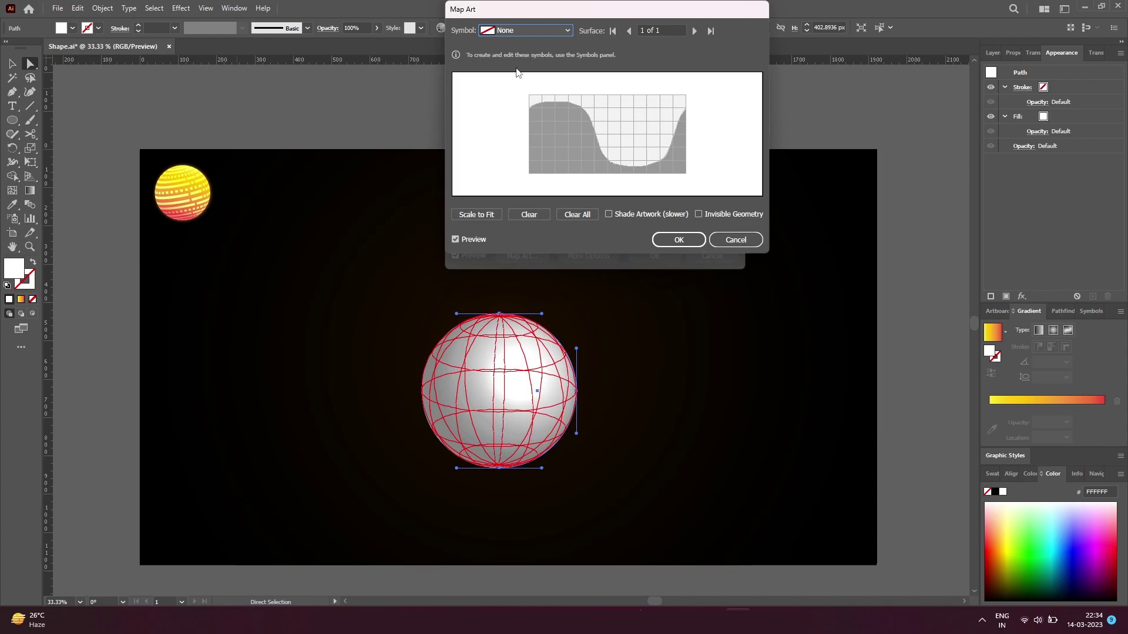
# Map New Symbol 3 onto the sphere, stretch it over the surface, and enable Invisible Geometry.
pyautogui.click(518, 32)
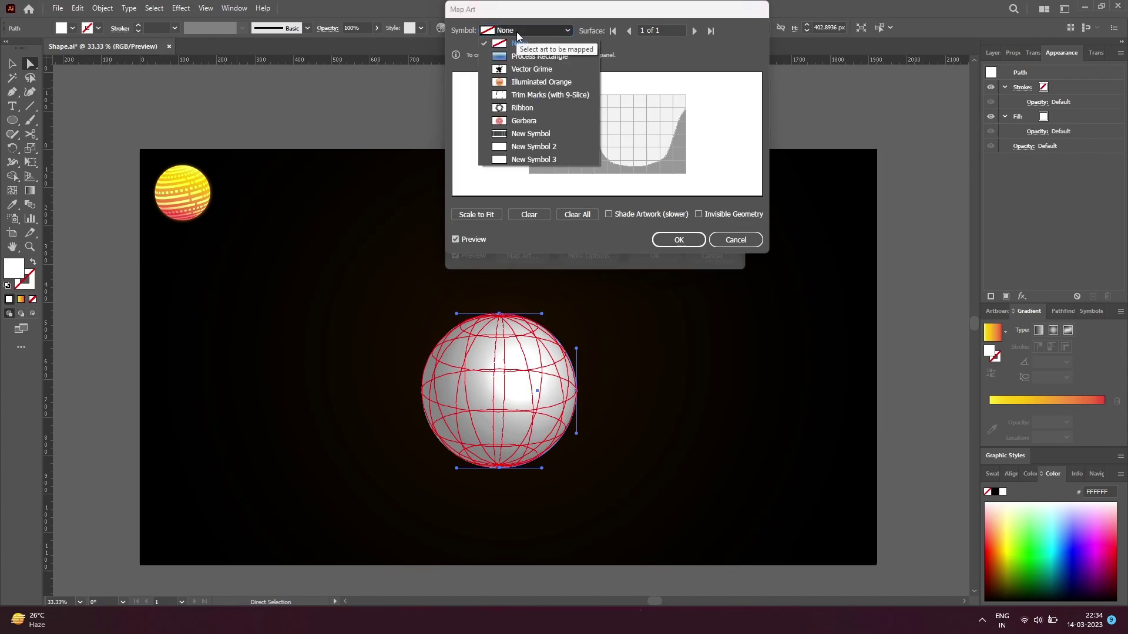
pyautogui.click(525, 159)
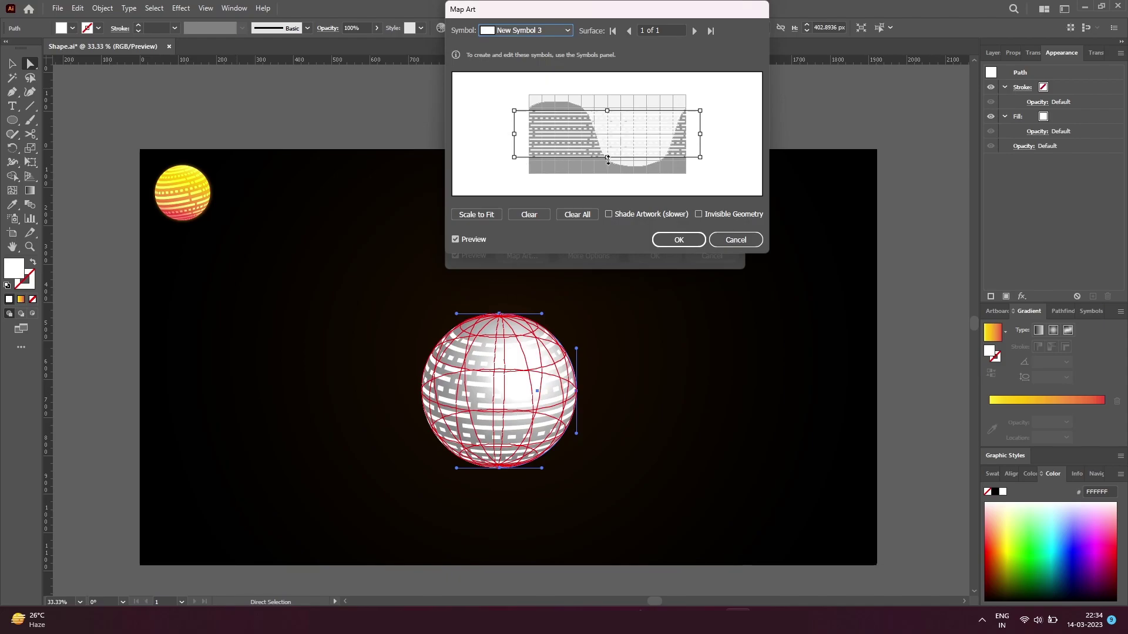
pyautogui.moveTo(608, 158); pyautogui.dragTo(608, 166)
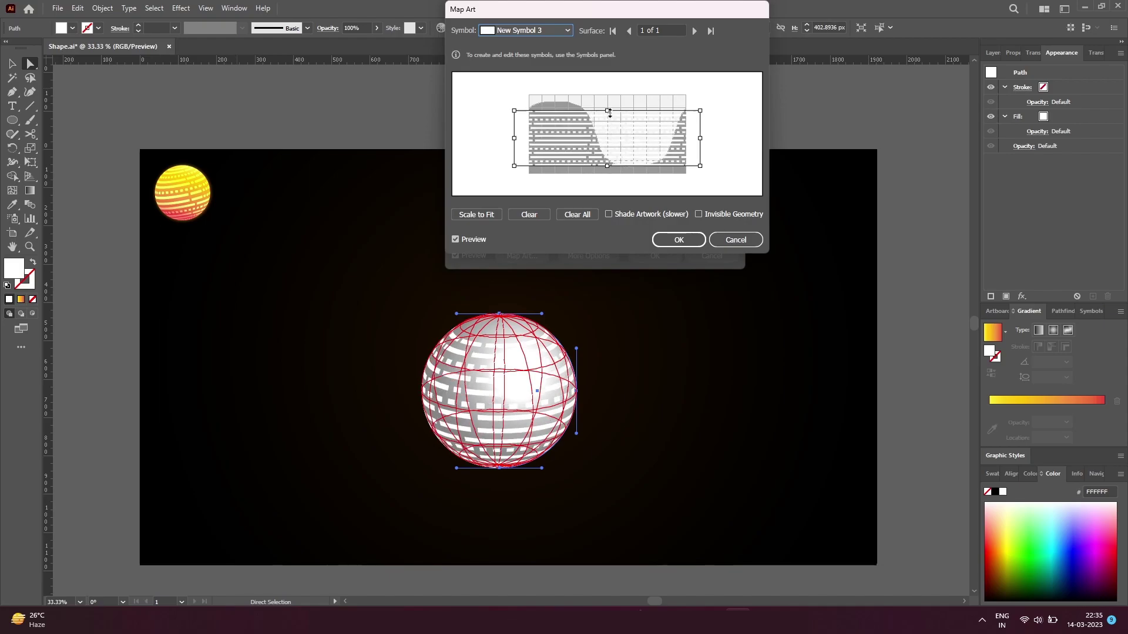
pyautogui.moveTo(610, 113); pyautogui.dragTo(610, 109)
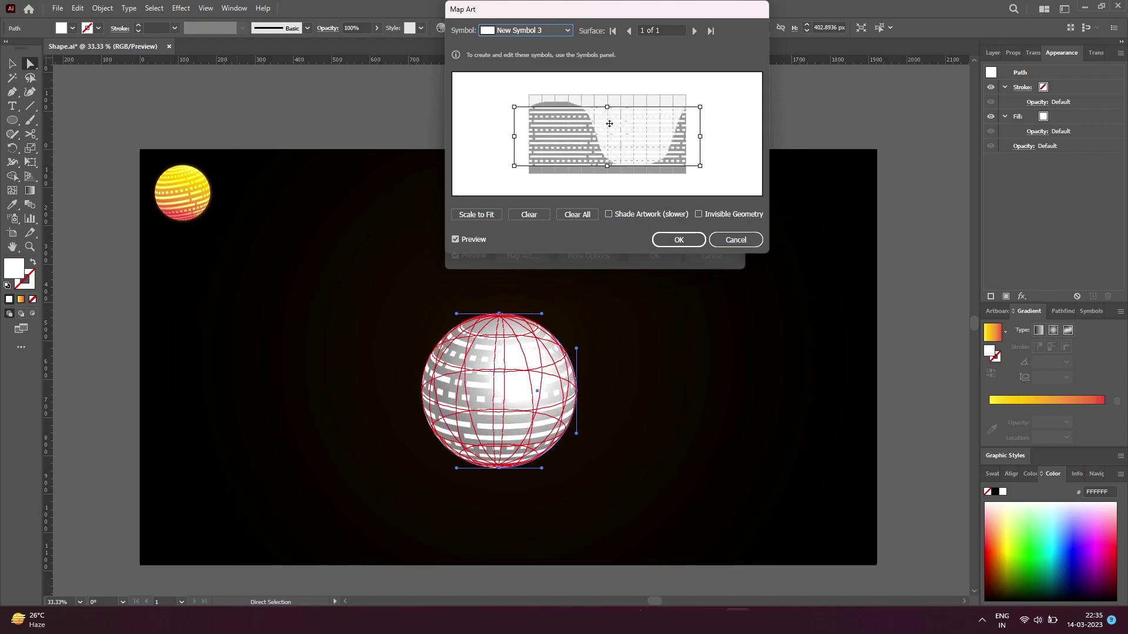
pyautogui.moveTo(608, 110); pyautogui.dragTo(608, 107)
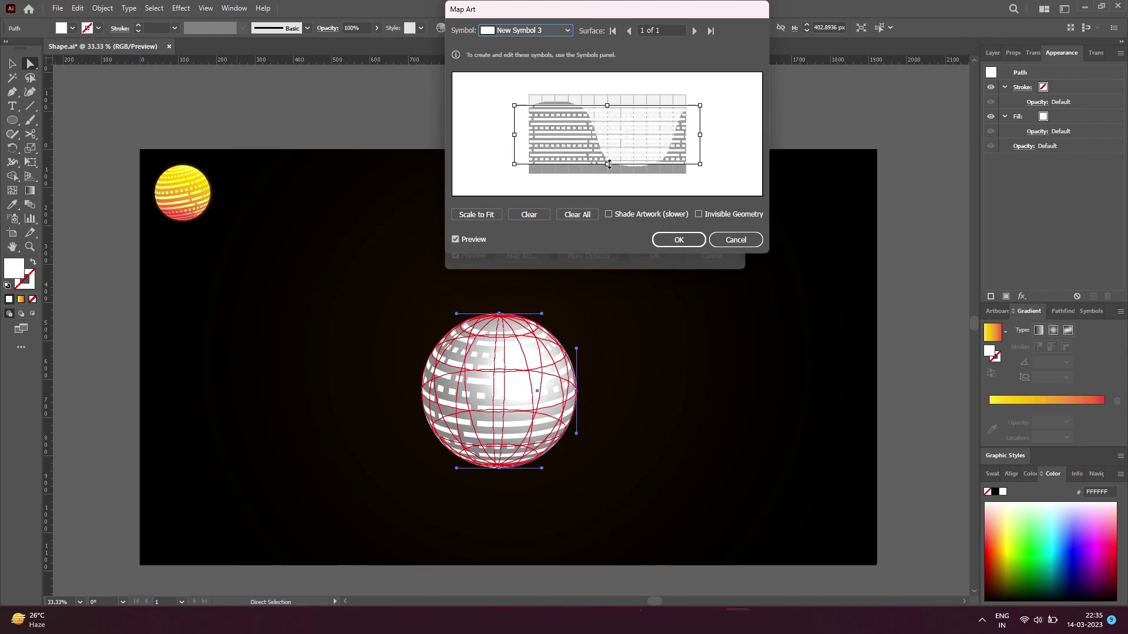
pyautogui.moveTo(608, 167); pyautogui.dragTo(609, 164)
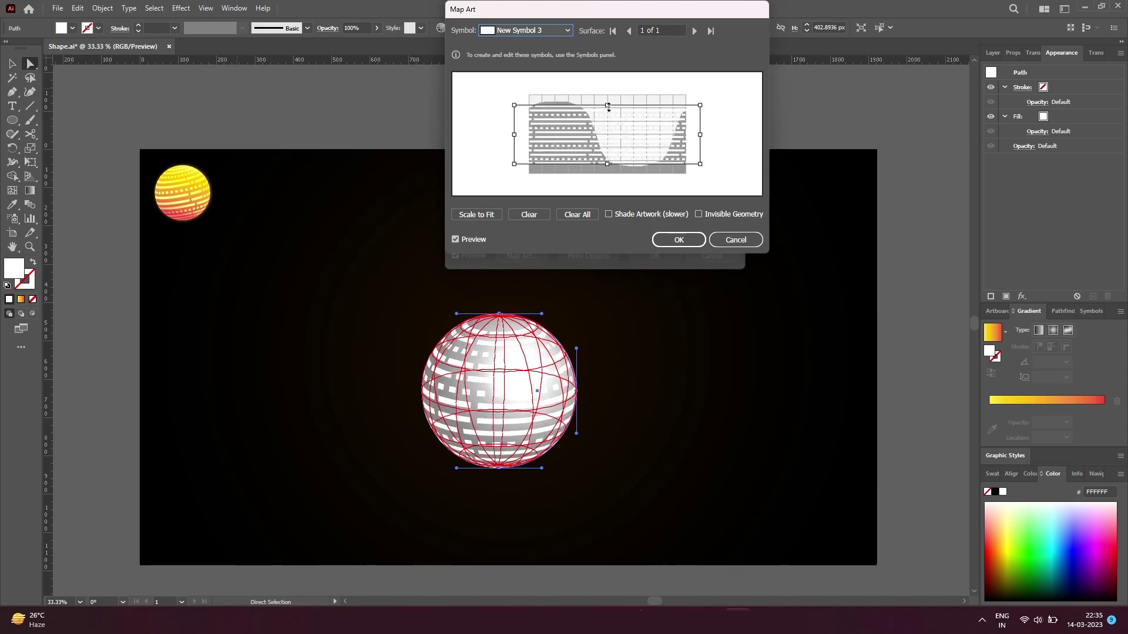
pyautogui.moveTo(609, 106); pyautogui.dragTo(609, 103)
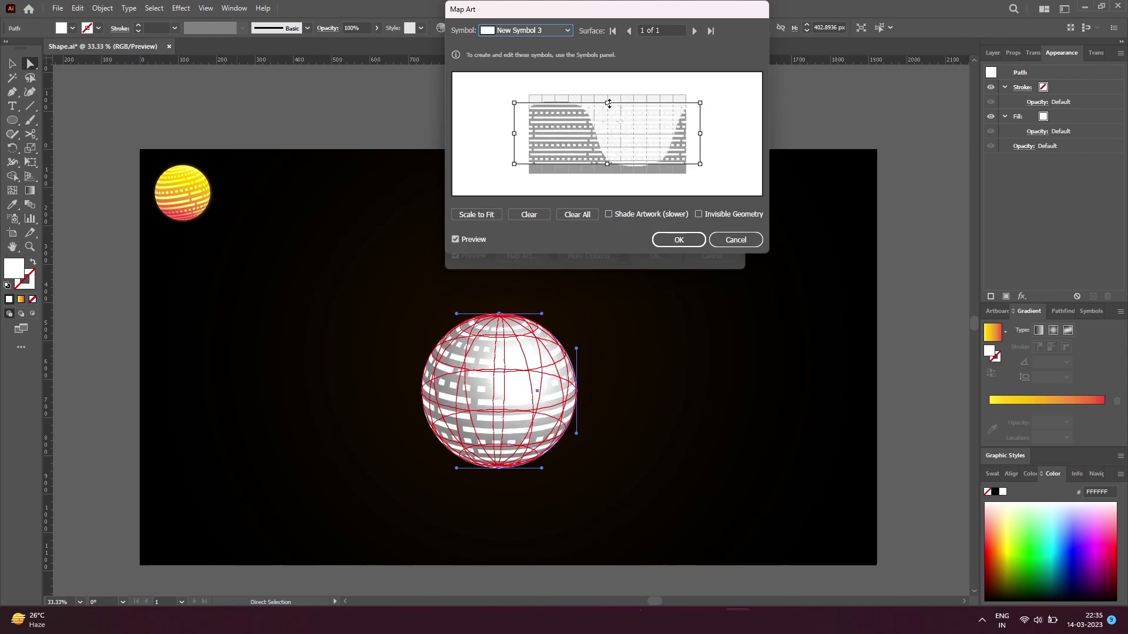
pyautogui.click(699, 214)
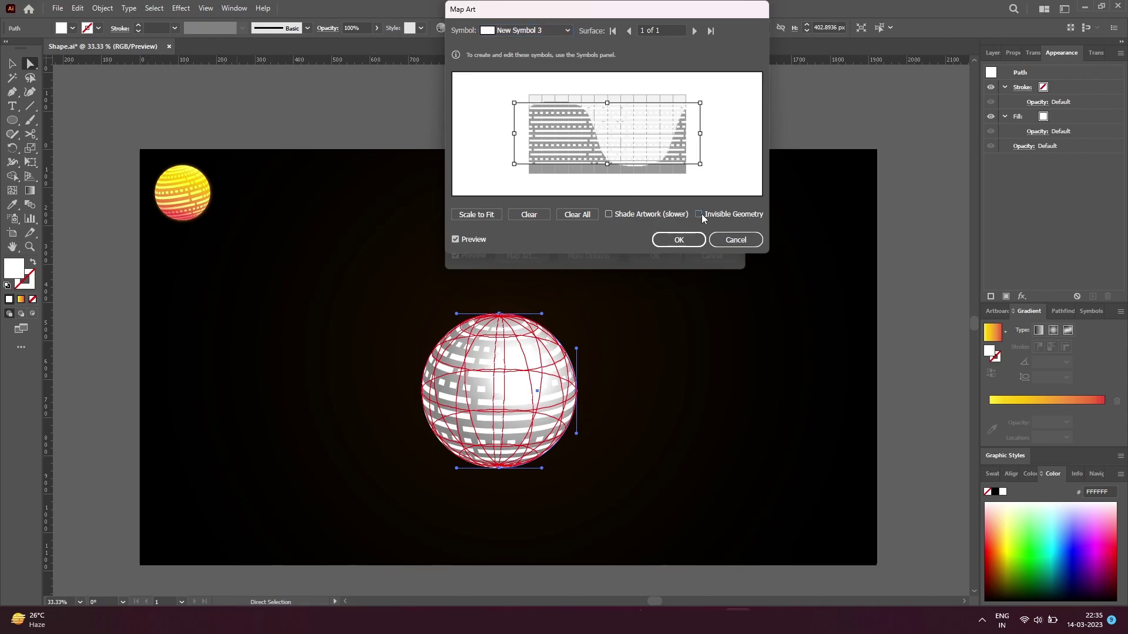
# Confirm both 3D dialogs and expand the sphere's appearance into editable artwork.
pyautogui.click(684, 239)
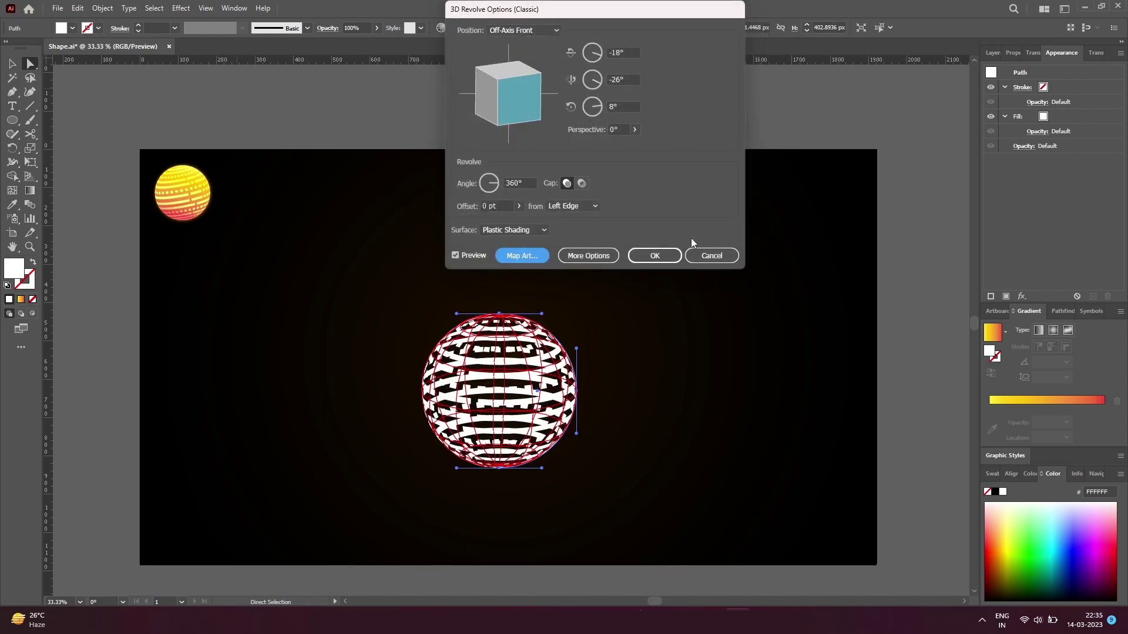
pyautogui.click(665, 257)
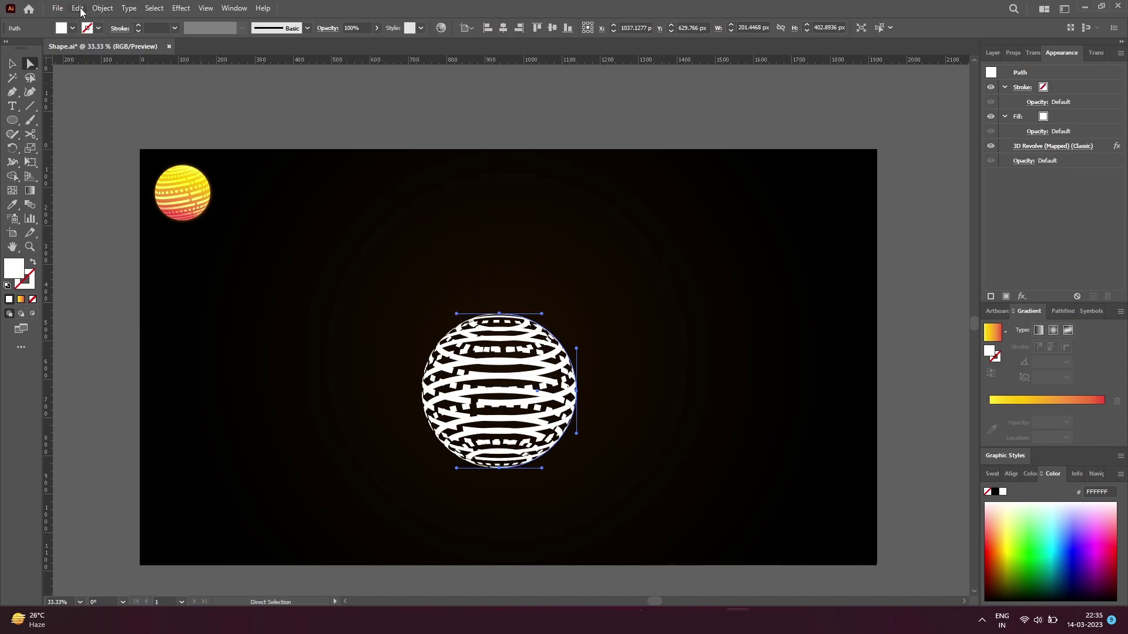
pyautogui.click(103, 8)
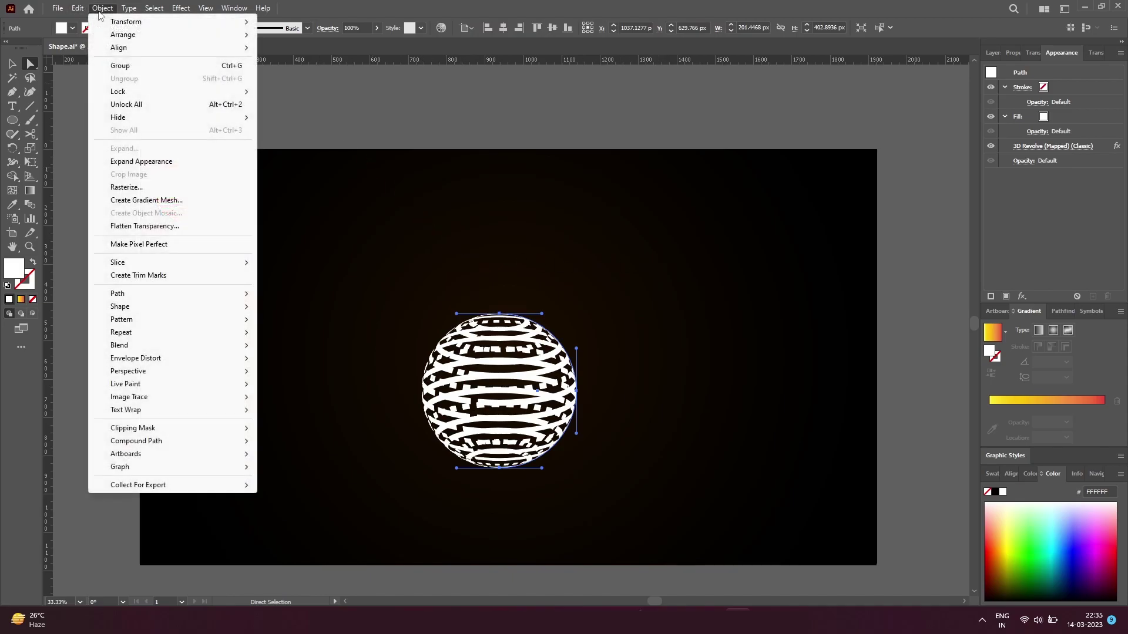
pyautogui.click(156, 162)
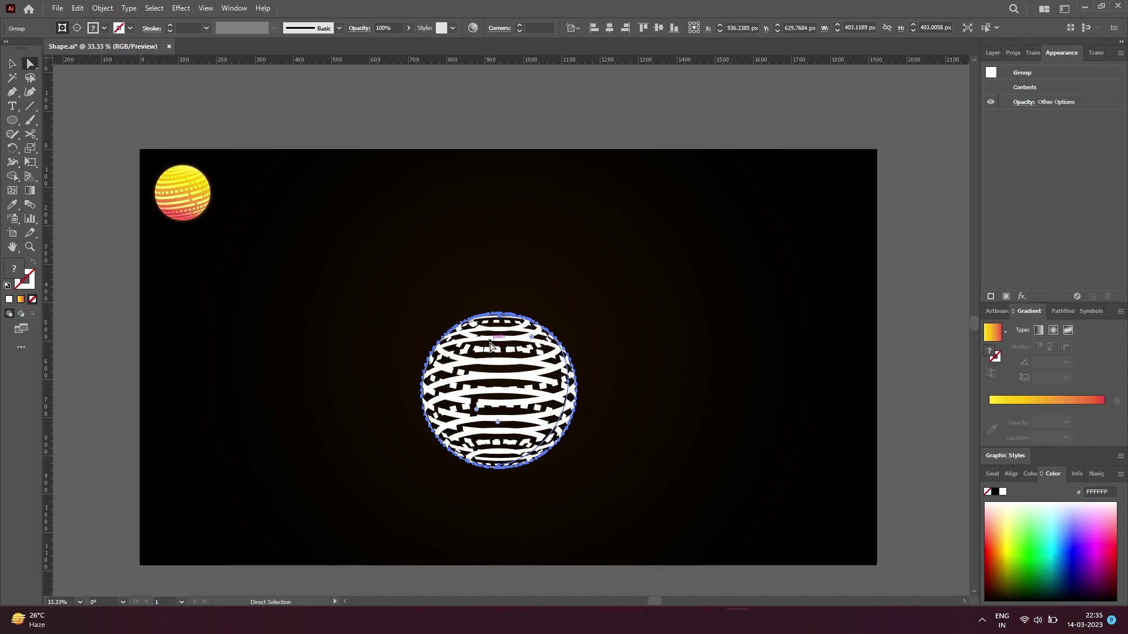
# Drill into the sphere group and its clip group to select the stripe paths.
pyautogui.press('v')
pyautogui.click(684, 395)
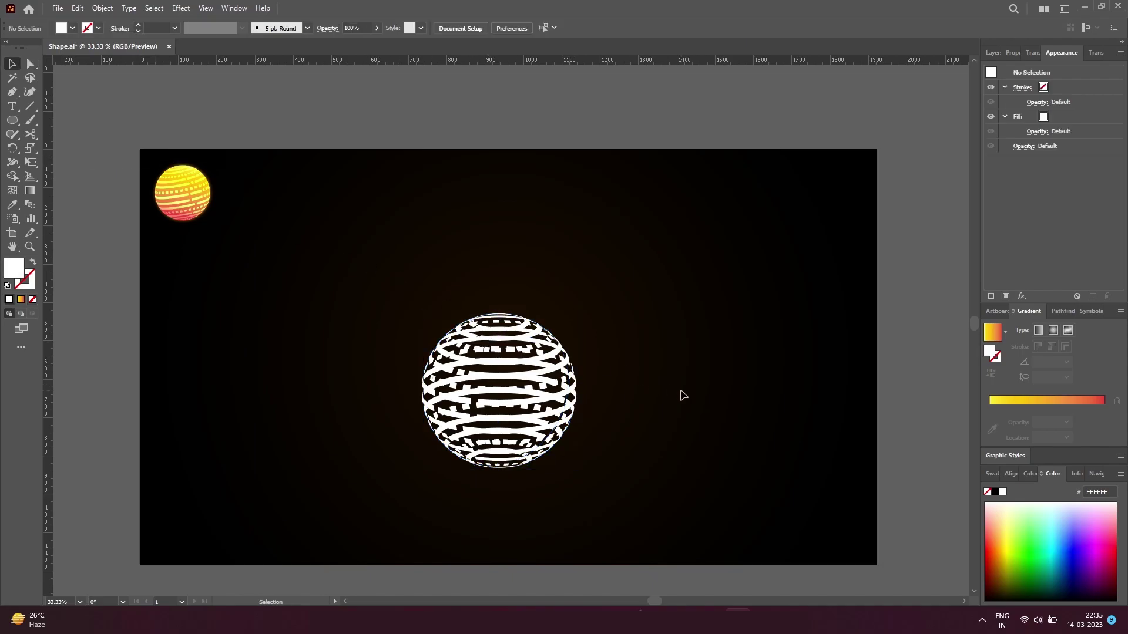
pyautogui.click(522, 377)
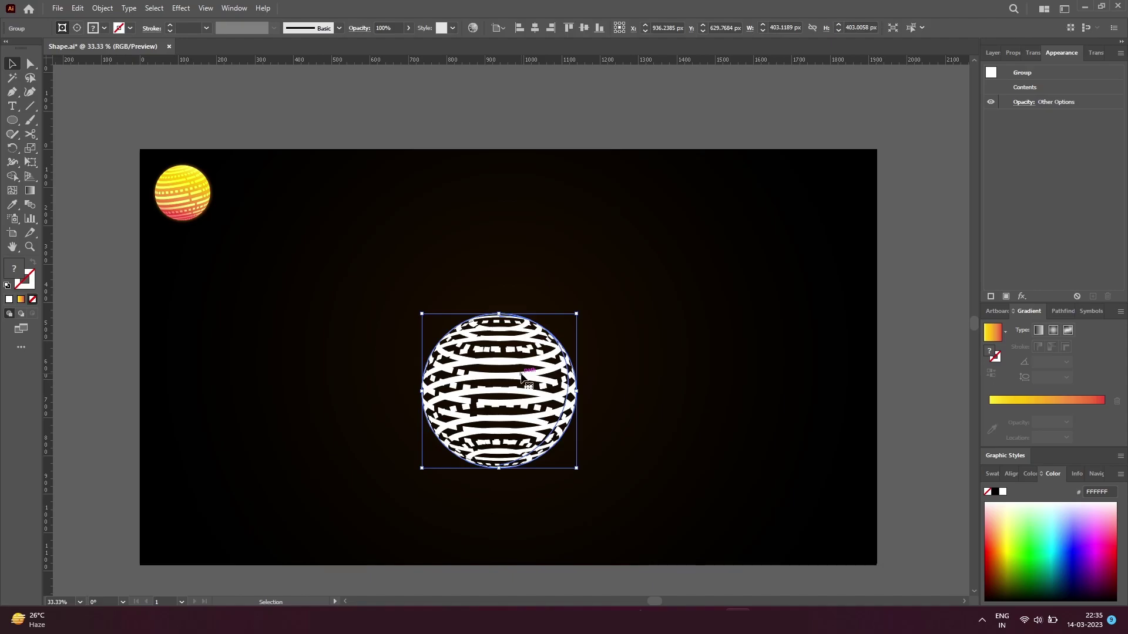
pyautogui.doubleClick(523, 377)
pyautogui.click(521, 374)
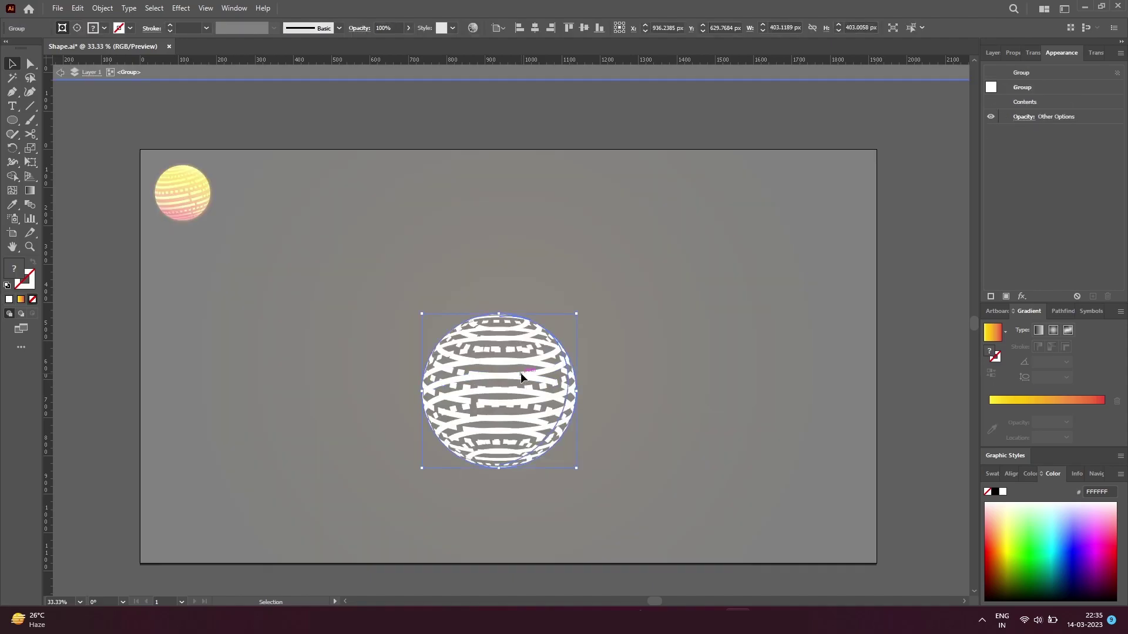
pyautogui.doubleClick(521, 374)
pyautogui.click(521, 375)
pyautogui.doubleClick(521, 373)
pyautogui.click(521, 374)
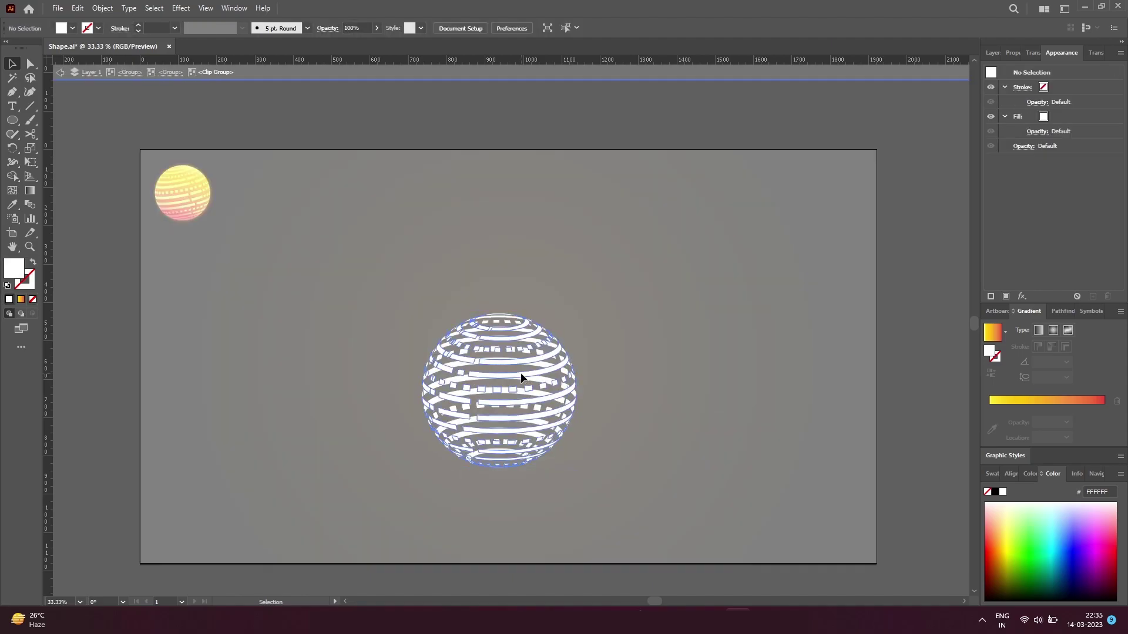
# Shift the stripe pattern slightly within the sphere's circular clip and exit isolation mode.
pyautogui.doubleClick(496, 325)
pyautogui.press('Escape')
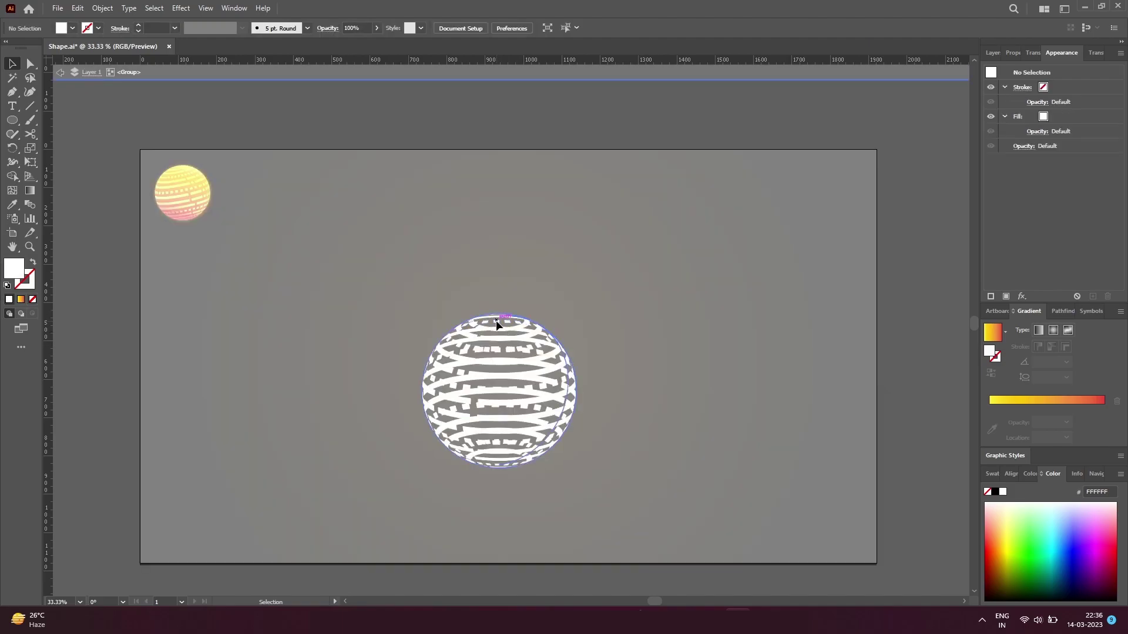
pyautogui.doubleClick(496, 325)
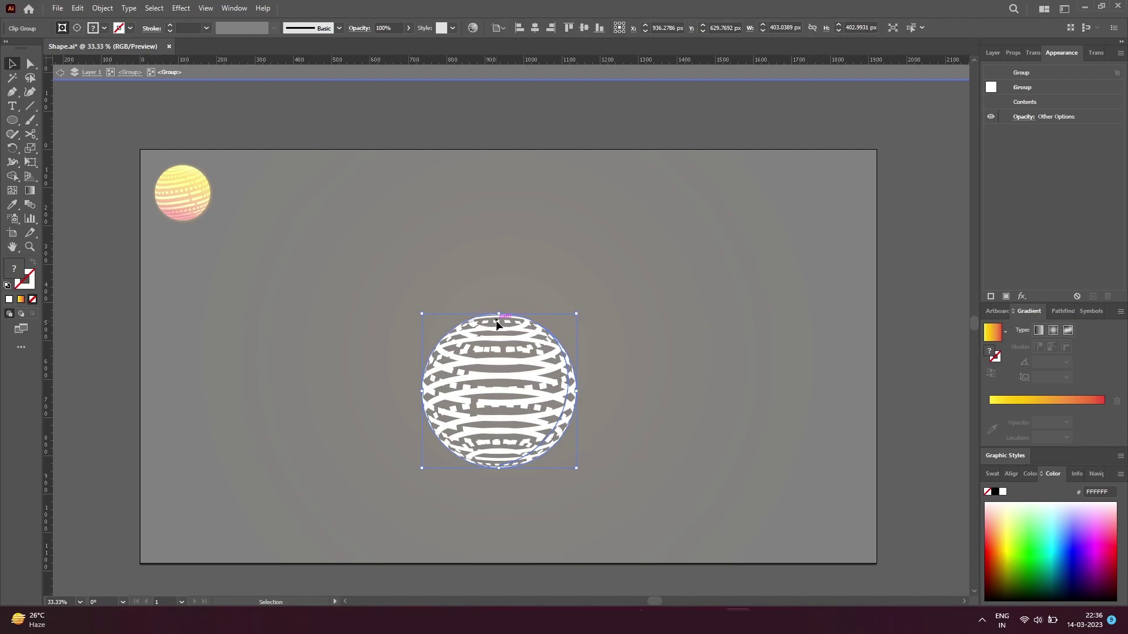
pyautogui.doubleClick(496, 324)
pyautogui.moveTo(496, 325); pyautogui.dragTo(505, 337)
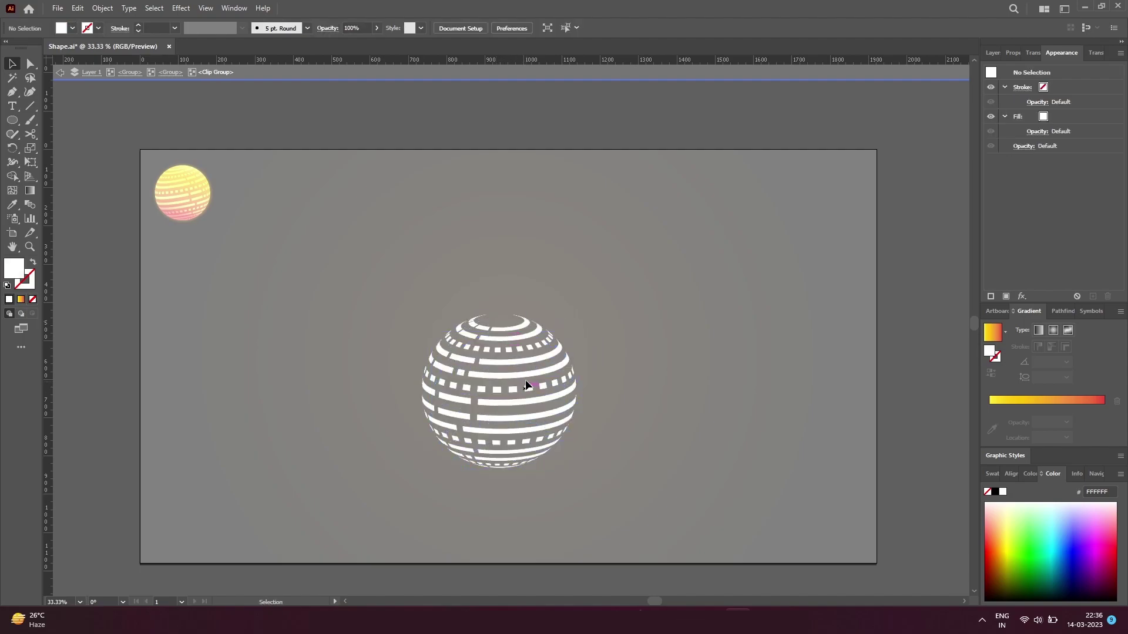
pyautogui.press('Escape')
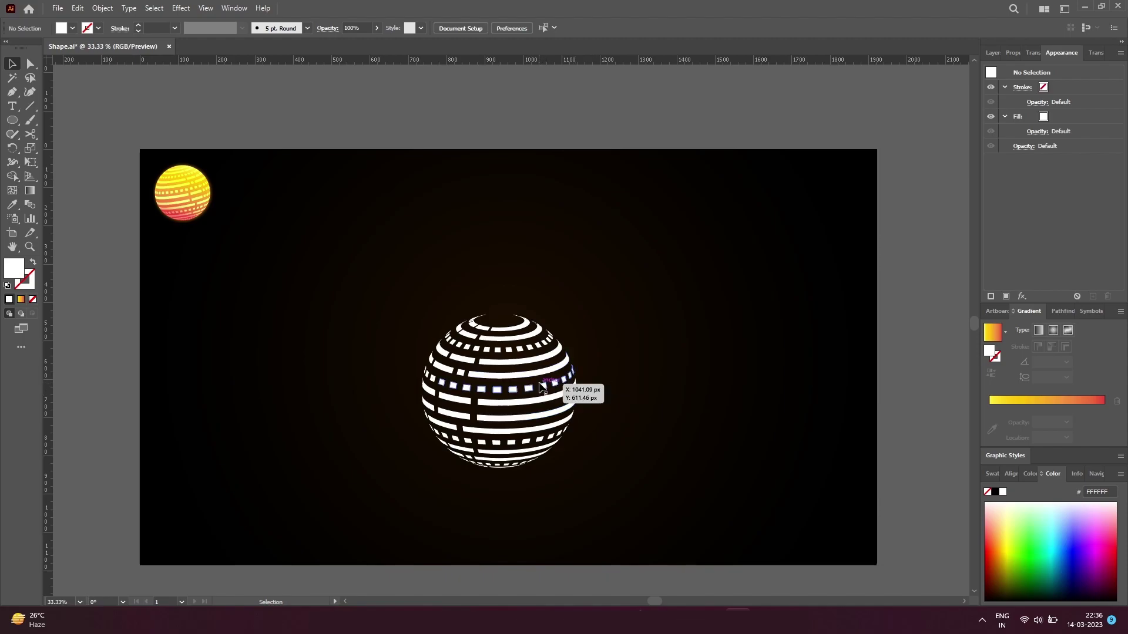
pyautogui.press('m')
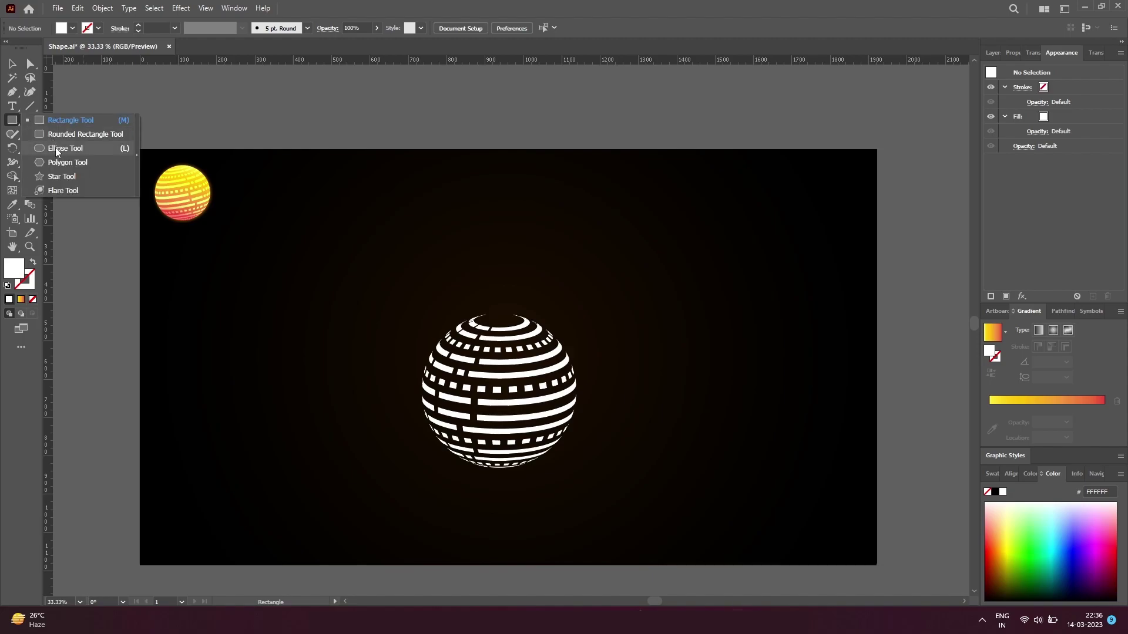
# Draw a circle with the Ellipse tool and position it over the striped sphere.
pyautogui.moveTo(16, 126); pyautogui.dragTo(62, 146)
pyautogui.moveTo(436, 338); pyautogui.dragTo(590, 486)
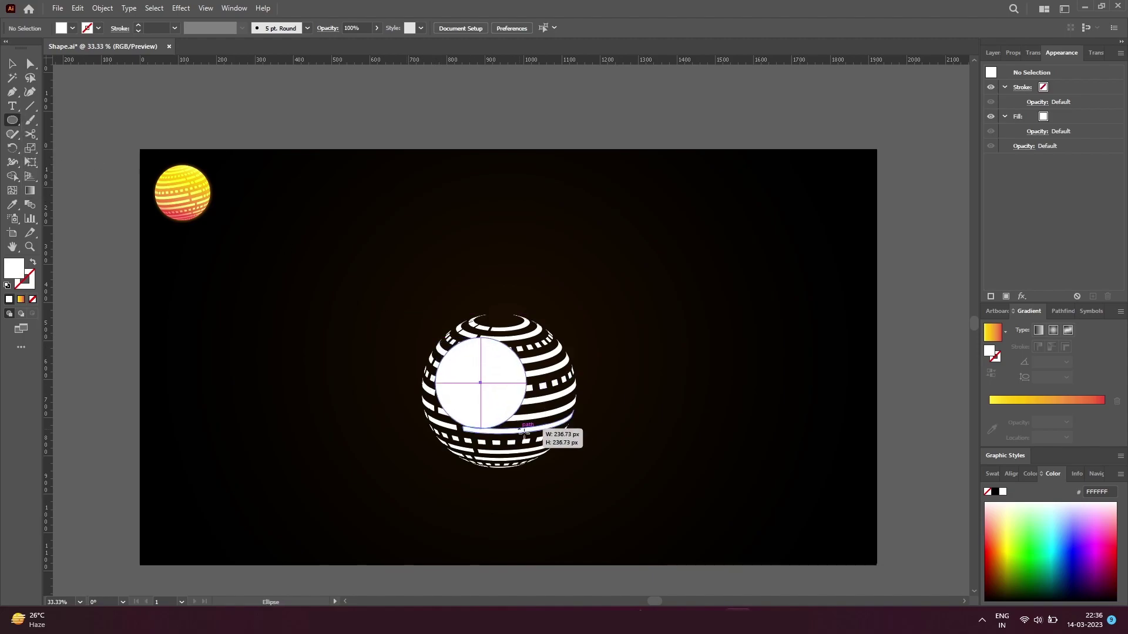
pyautogui.press('v')
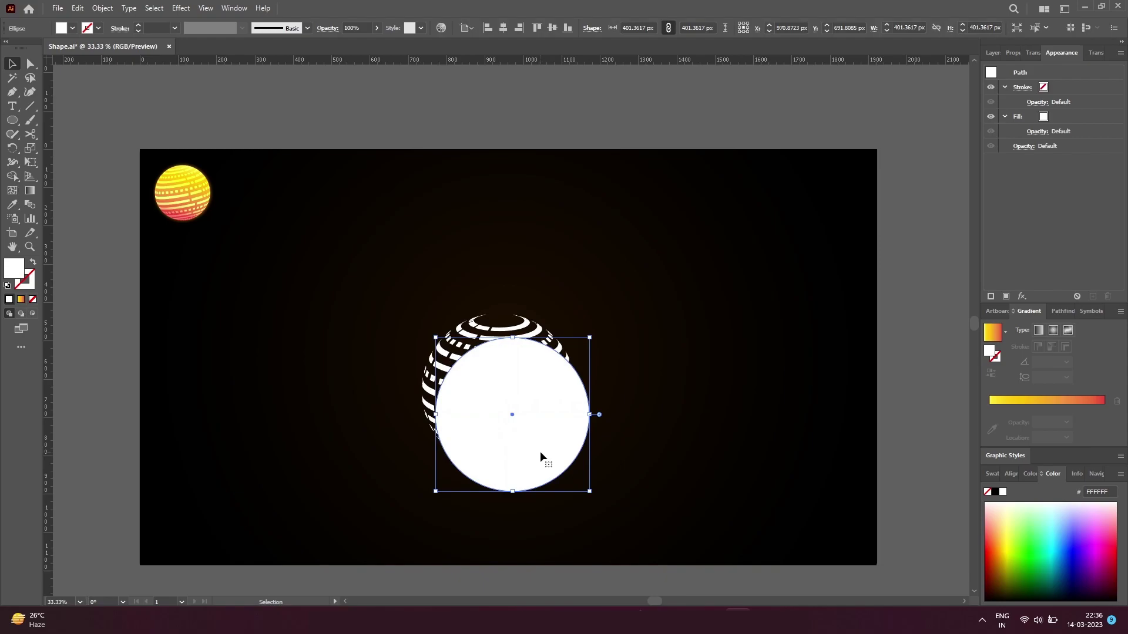
pyautogui.moveTo(520, 444); pyautogui.dragTo(506, 420)
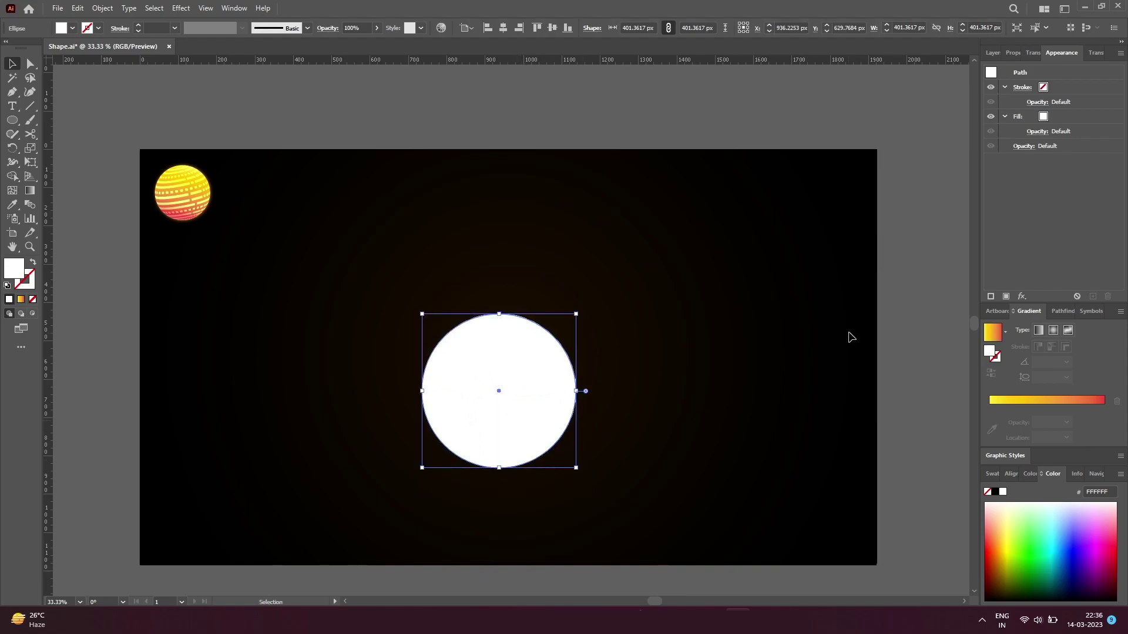
# Fill the circle with the yellow-red gradient running yellow at top to red at bottom.
pyautogui.click(991, 475)
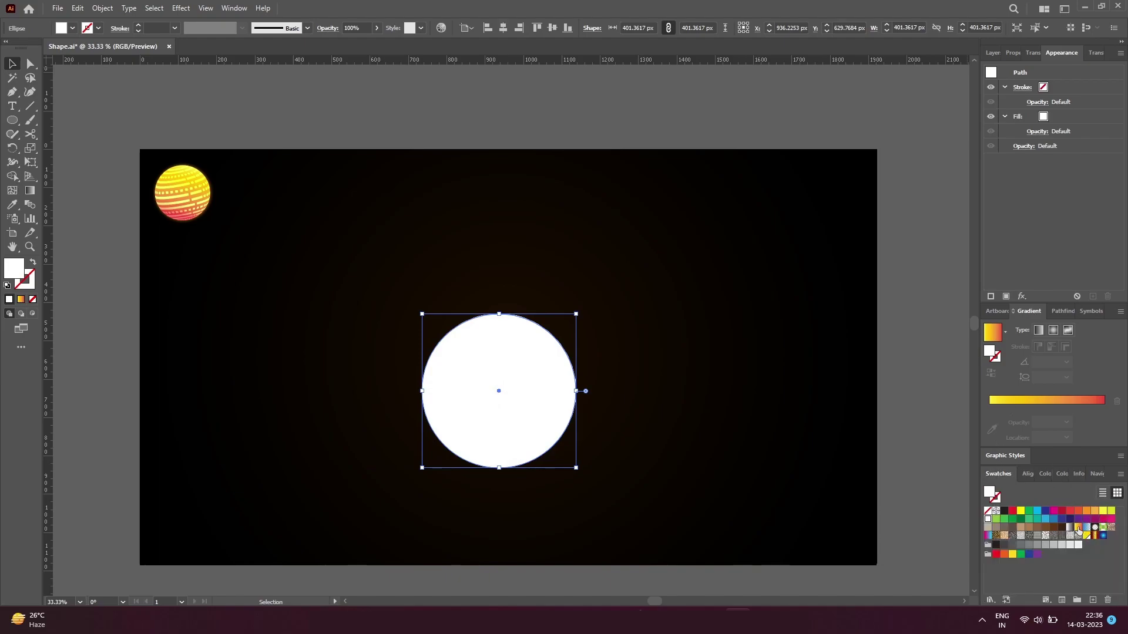
pyautogui.click(1078, 528)
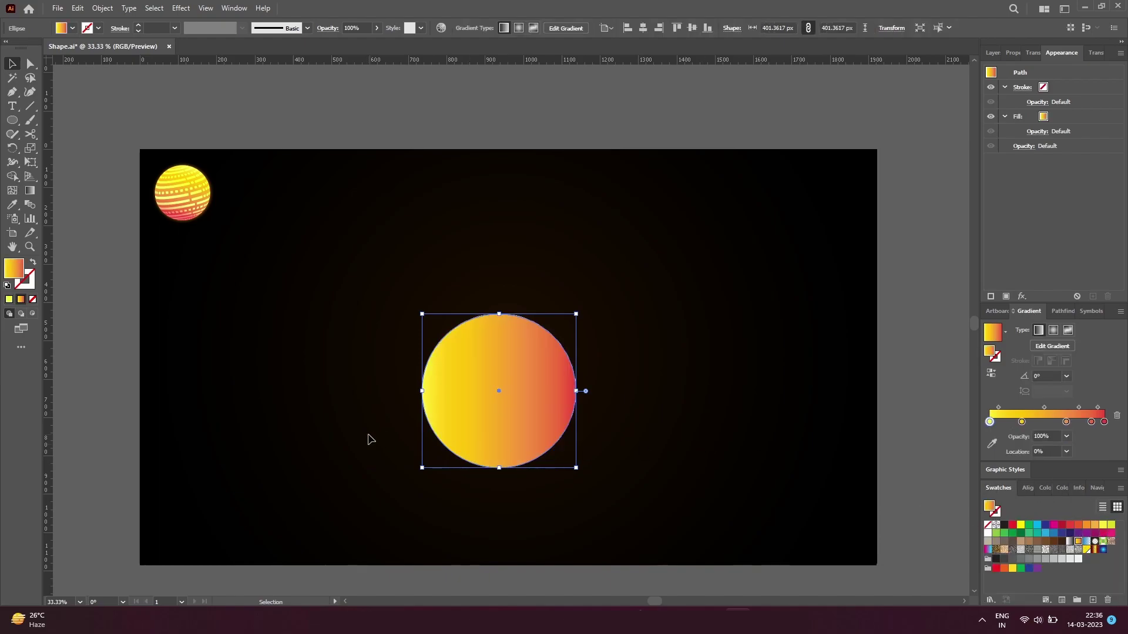
pyautogui.click(30, 191)
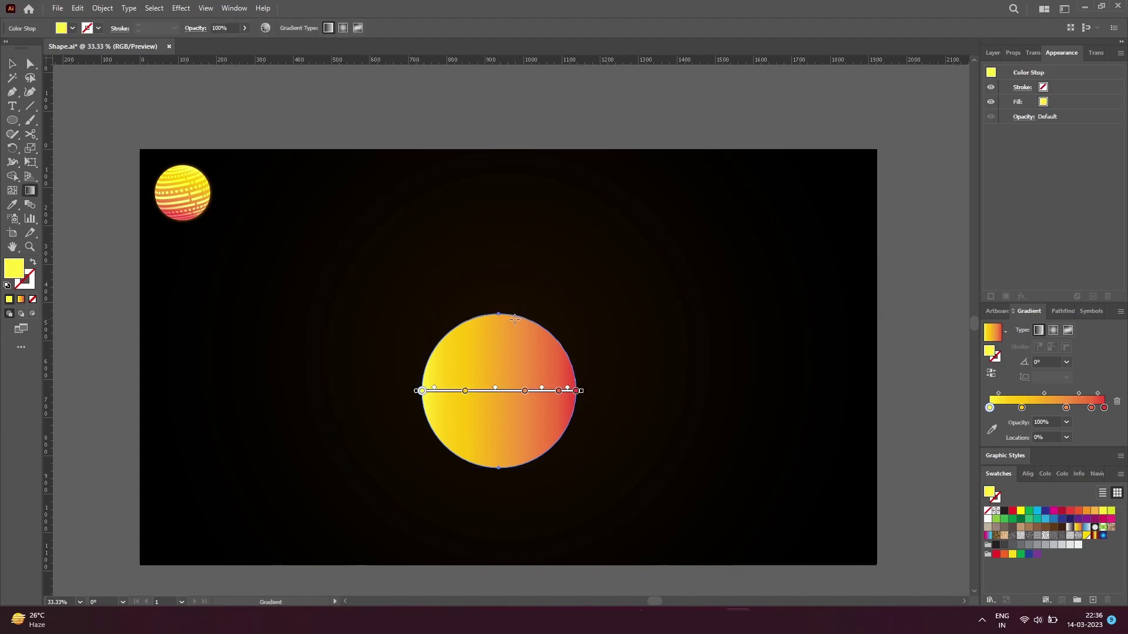
pyautogui.moveTo(515, 319); pyautogui.dragTo(485, 467)
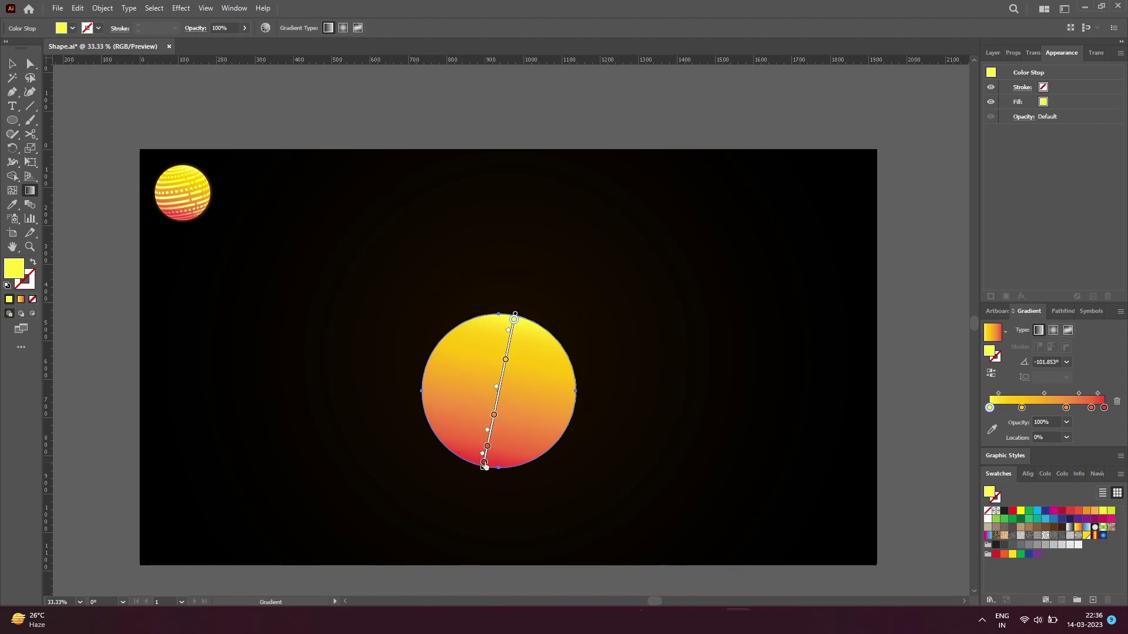
pyautogui.press('v')
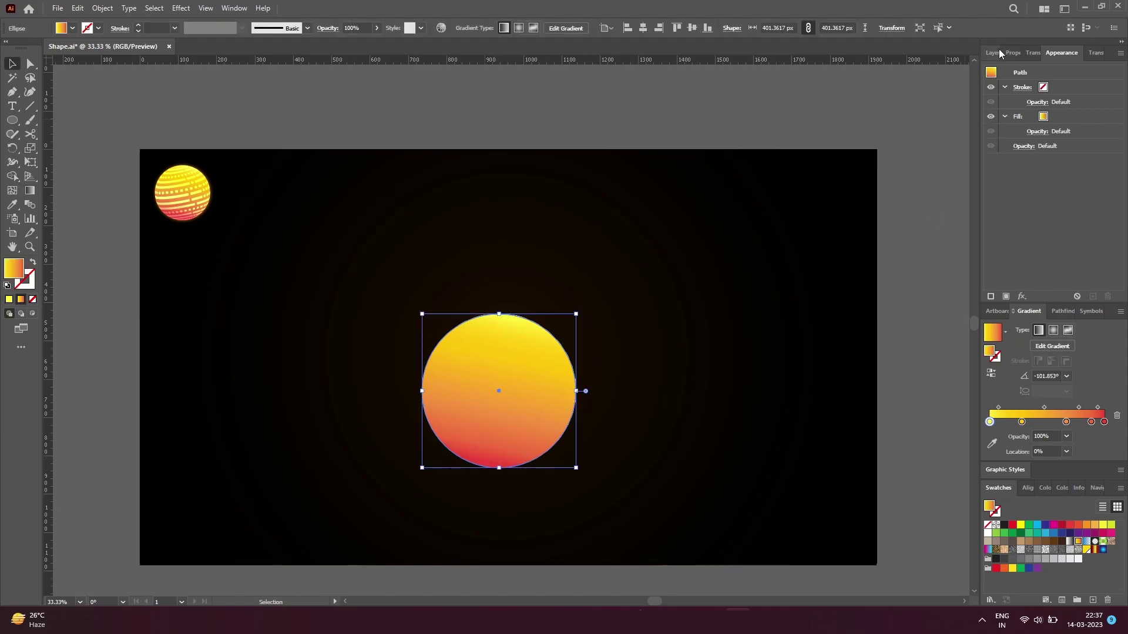
# Move the gradient circle beneath the stripes group in Layers and enlarge it to fit.
pyautogui.click(999, 53)
pyautogui.moveTo(1064, 83); pyautogui.dragTo(1057, 100)
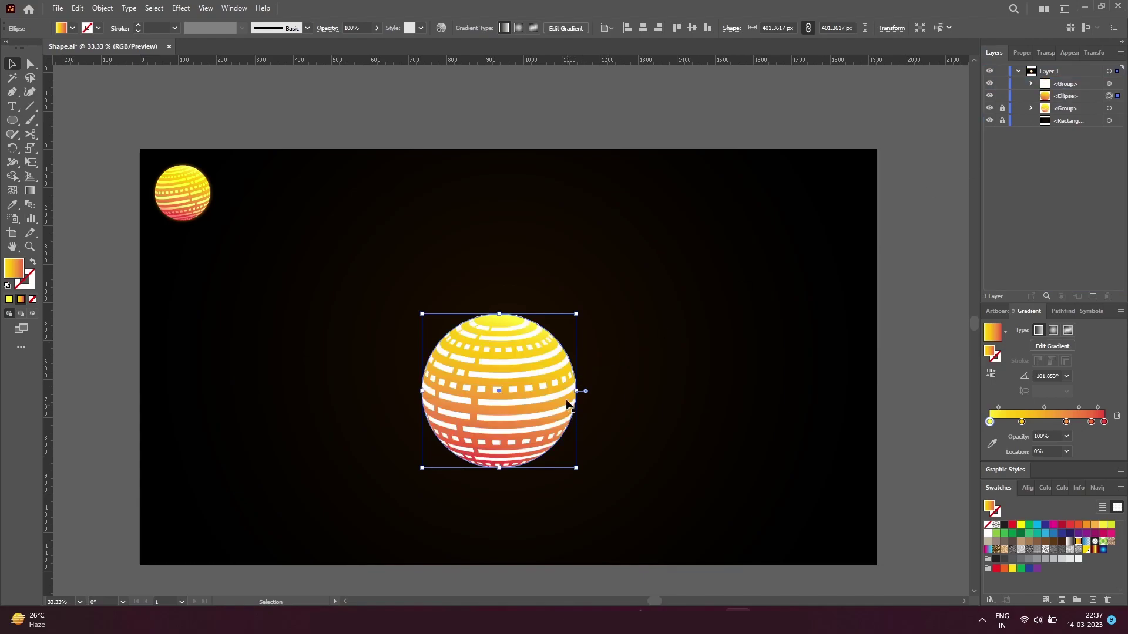
pyautogui.moveTo(575, 315); pyautogui.dragTo(577, 313)
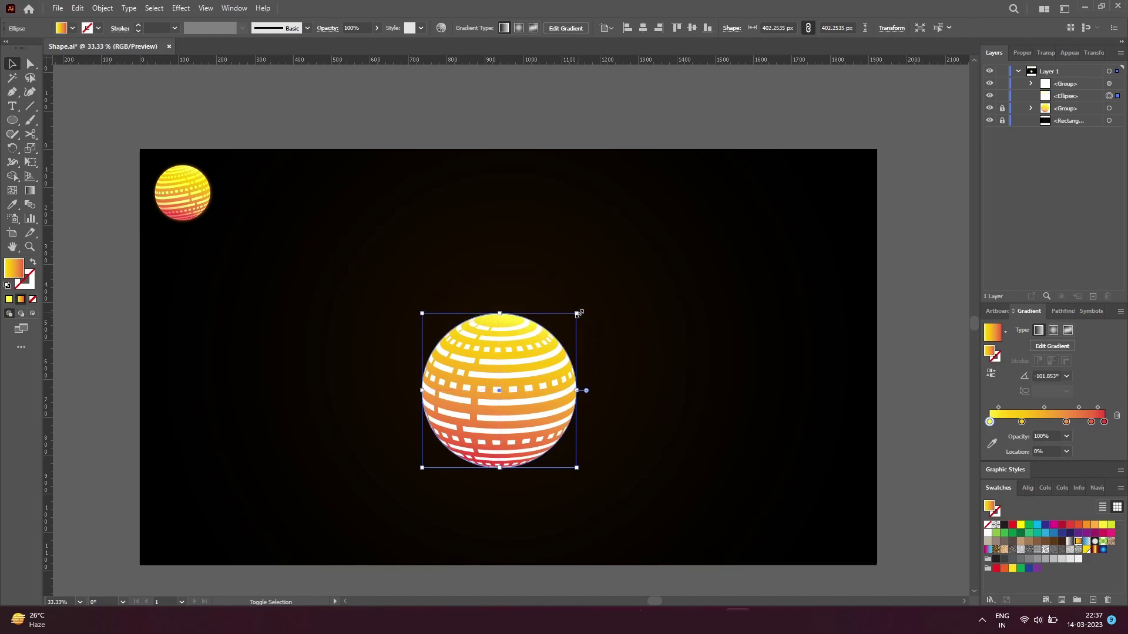
pyautogui.click(634, 401)
pyautogui.click(1108, 84)
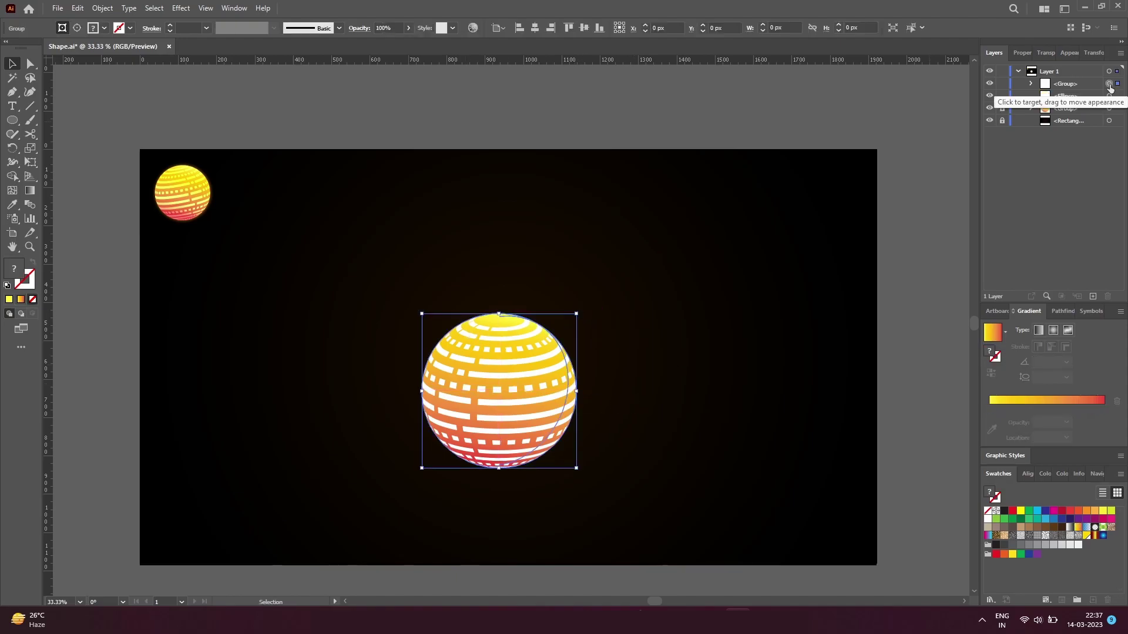
pyautogui.click(1109, 96)
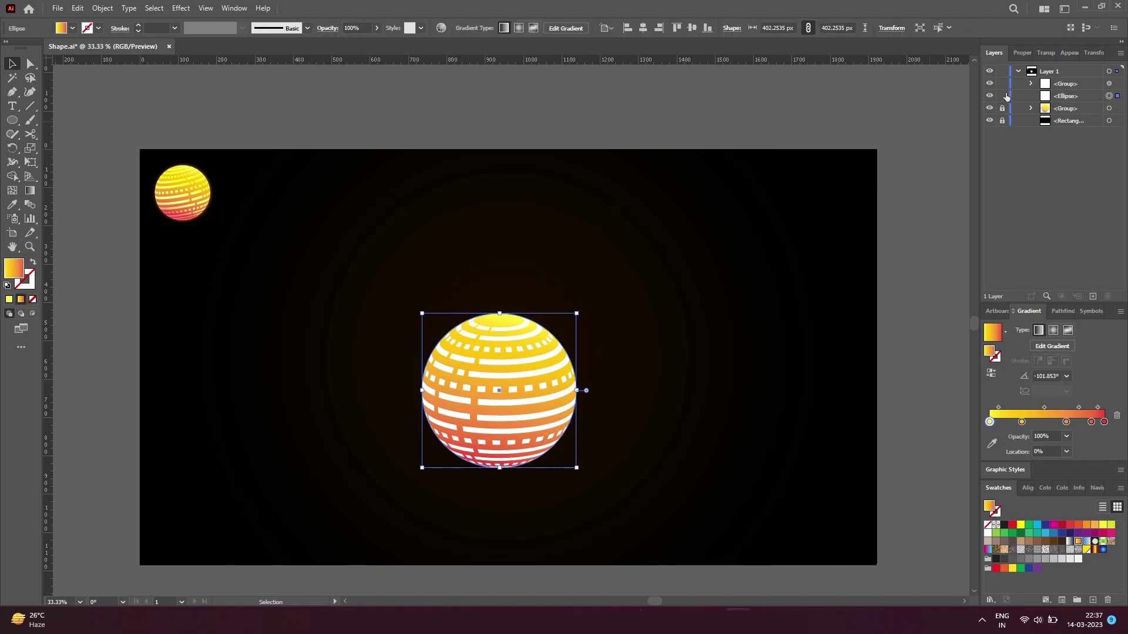
pyautogui.click(991, 96)
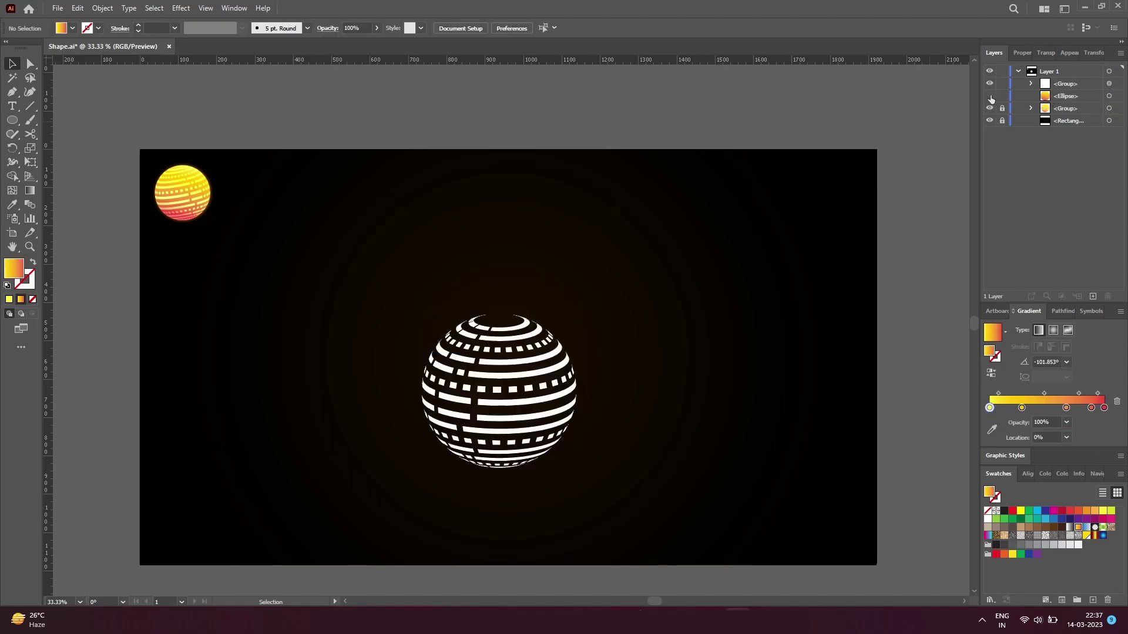
pyautogui.click(1109, 84)
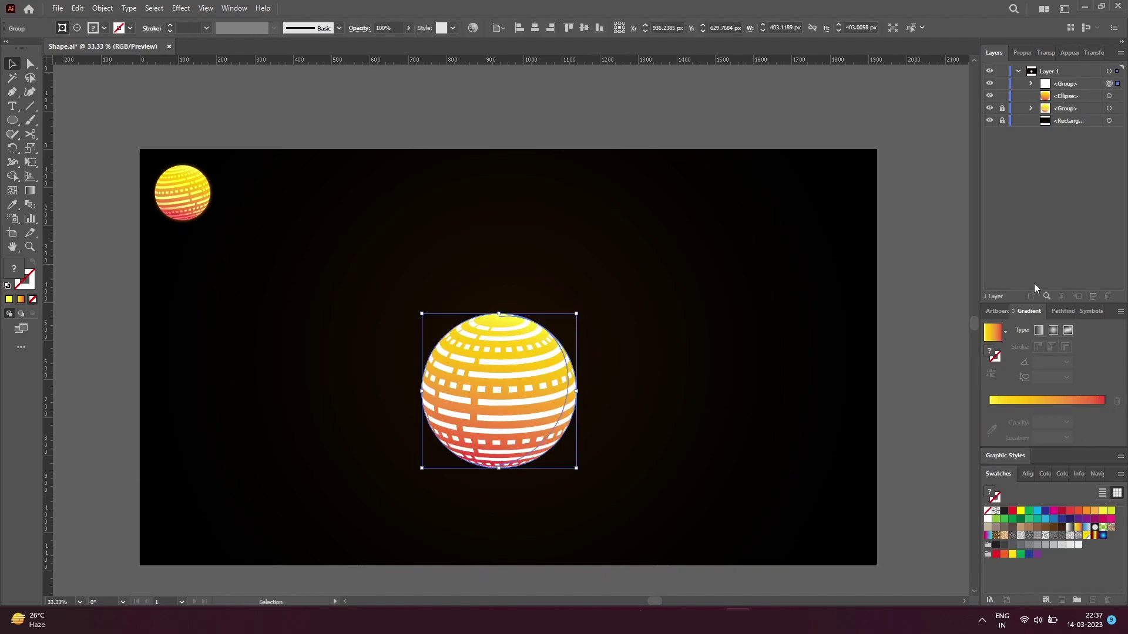
# Set the stripes group's blending mode to Overlay in its Appearance opacity settings.
pyautogui.click(1067, 54)
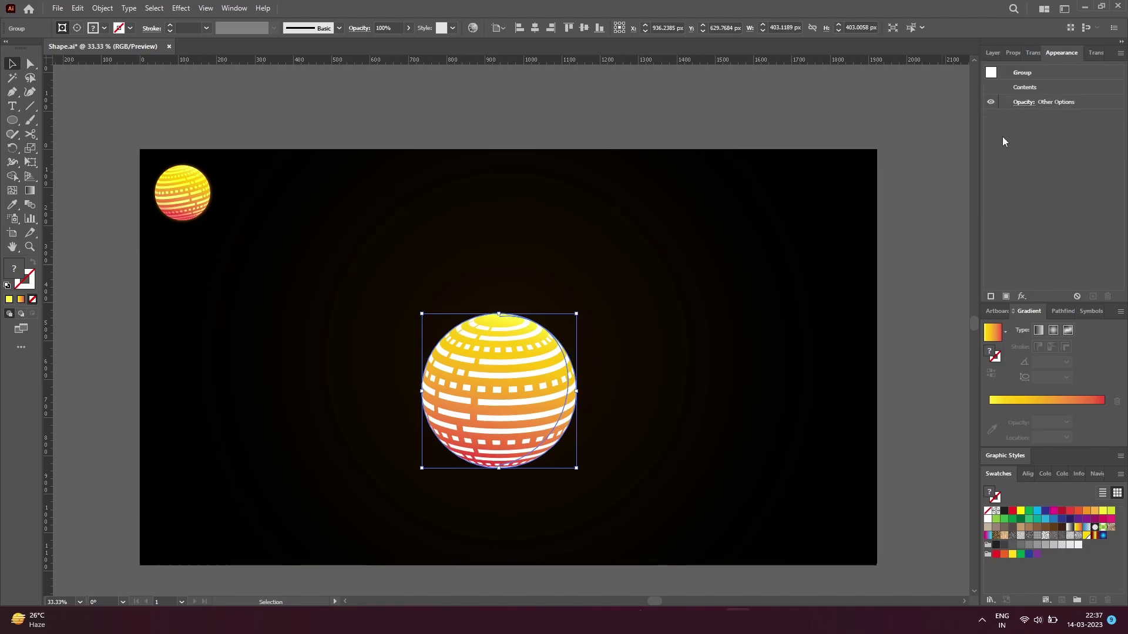
pyautogui.click(1023, 103)
pyautogui.click(941, 126)
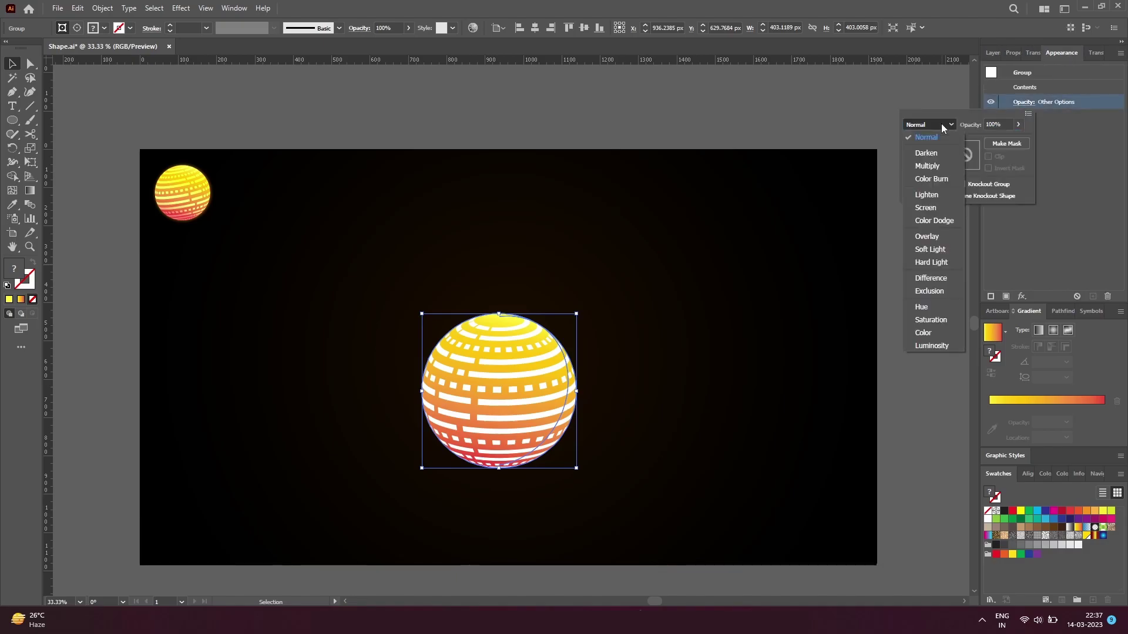
pyautogui.click(934, 240)
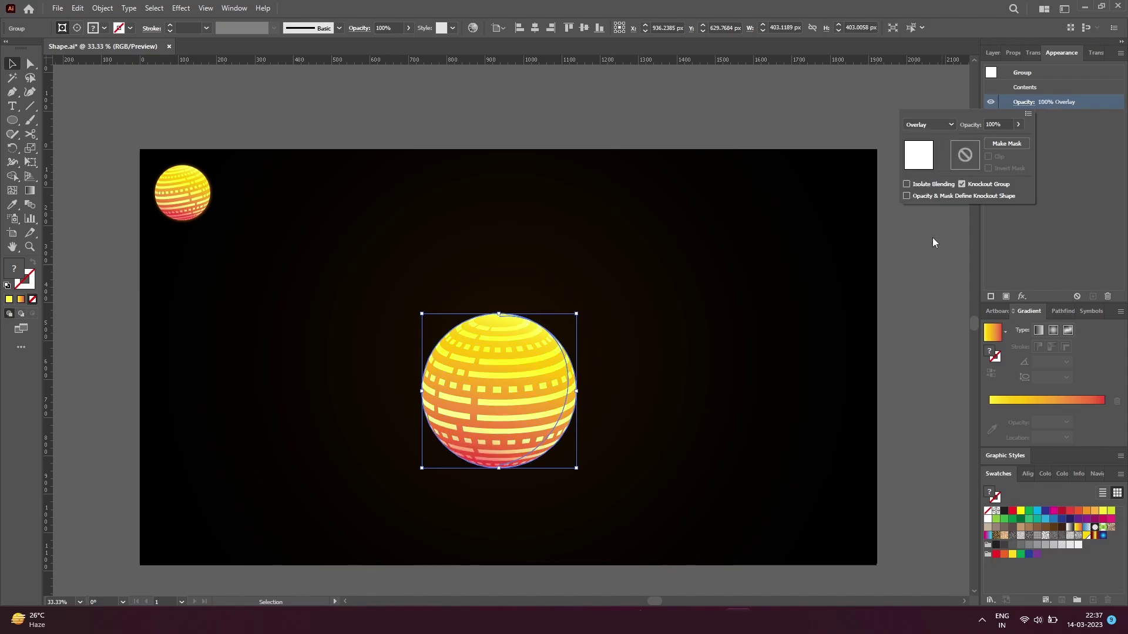
pyautogui.click(622, 450)
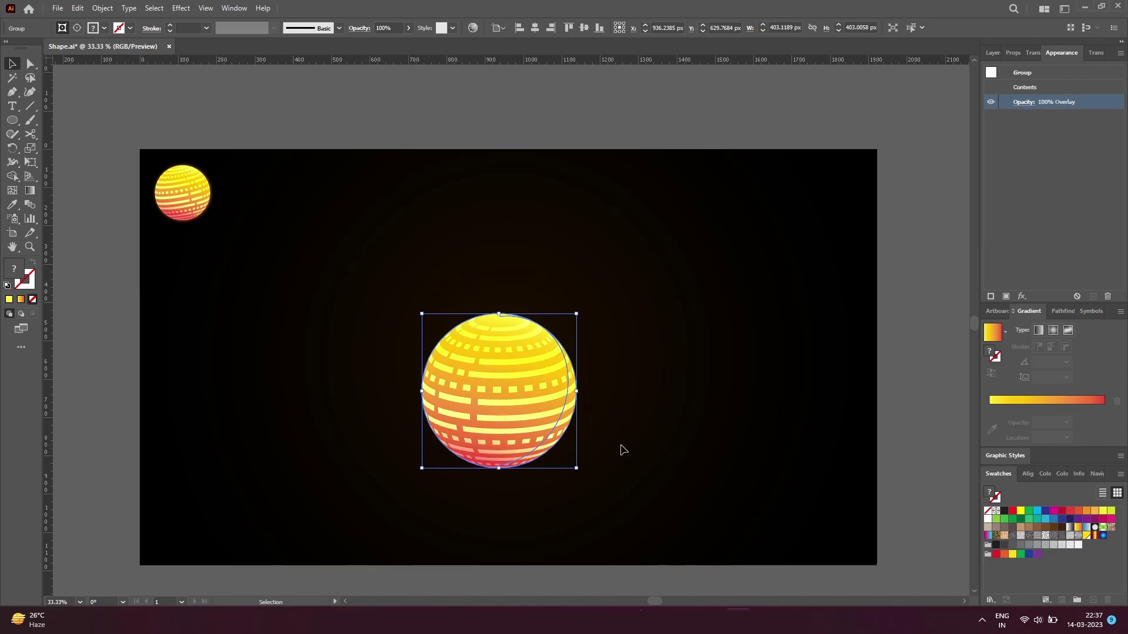
# Select the stripes and gradient circle together and rotate them about 21°.
pyautogui.moveTo(623, 450); pyautogui.dragTo(517, 328)
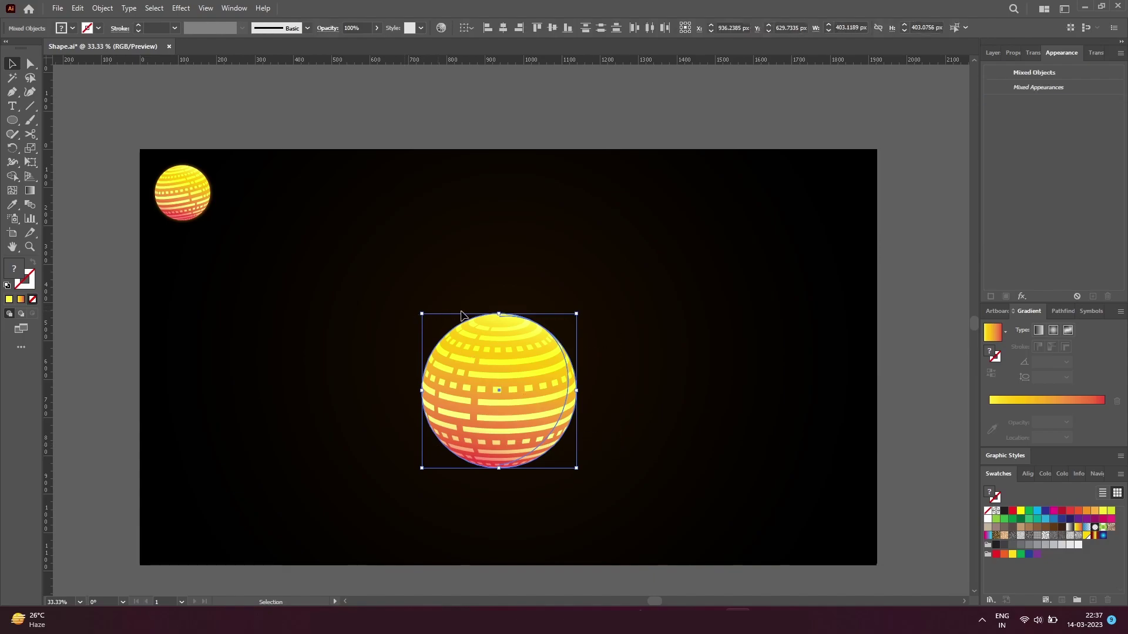
pyautogui.moveTo(581, 313); pyautogui.dragTo(567, 252)
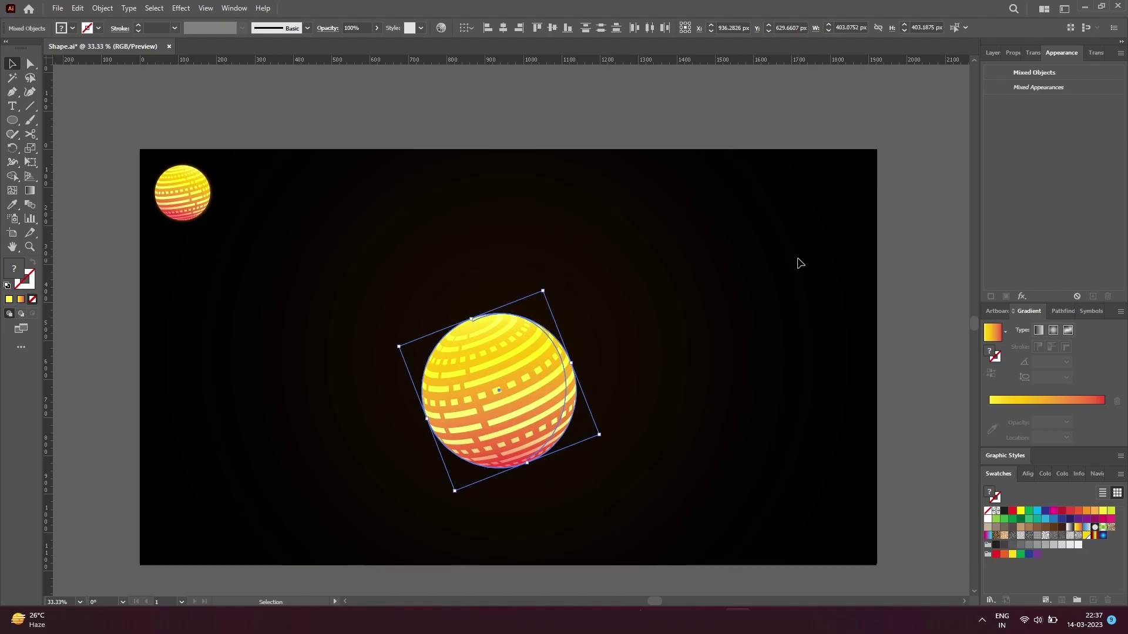
pyautogui.click(591, 368)
# Redraw the gradient circle's yellow-to-red gradient so it runs vertically again.
pyautogui.press('a')
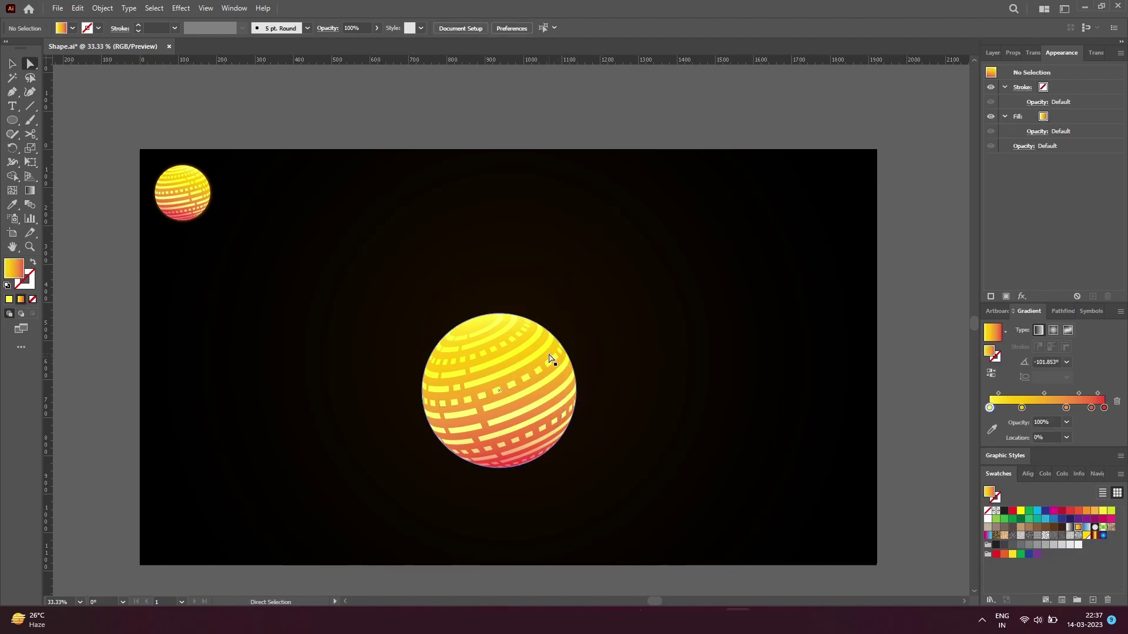
pyautogui.click(551, 359)
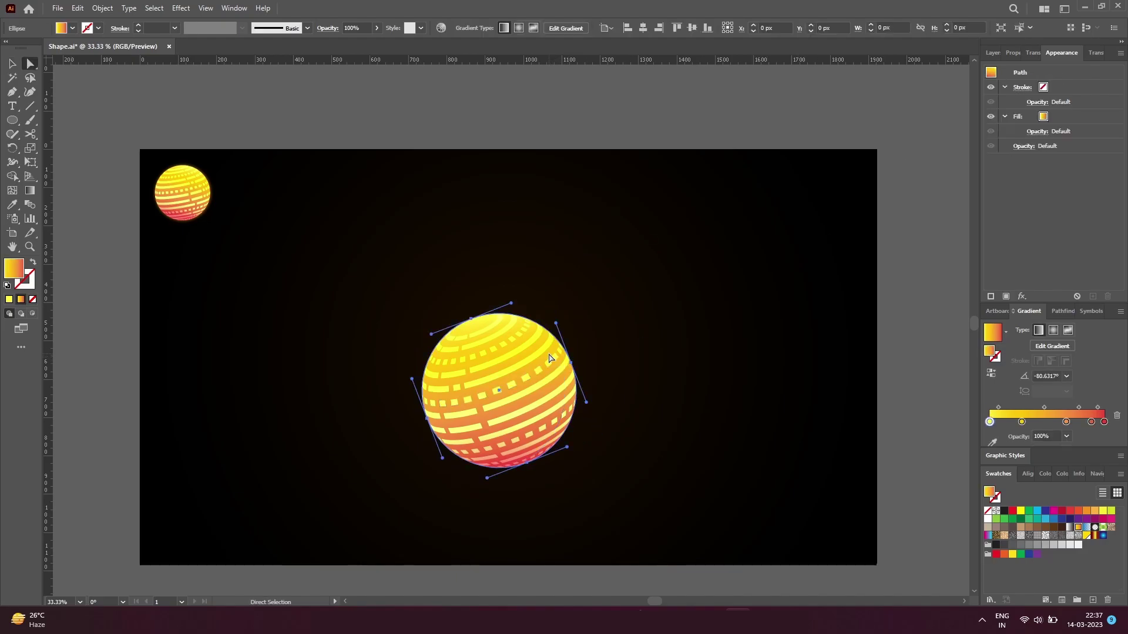
pyautogui.click(32, 195)
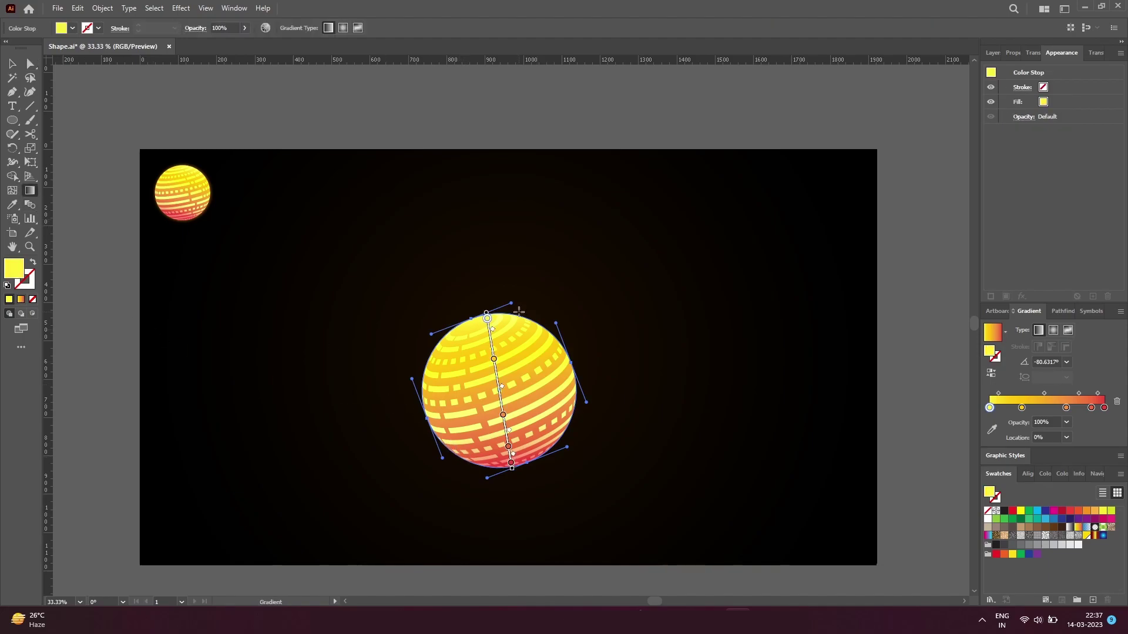
pyautogui.moveTo(516, 316); pyautogui.dragTo(486, 465)
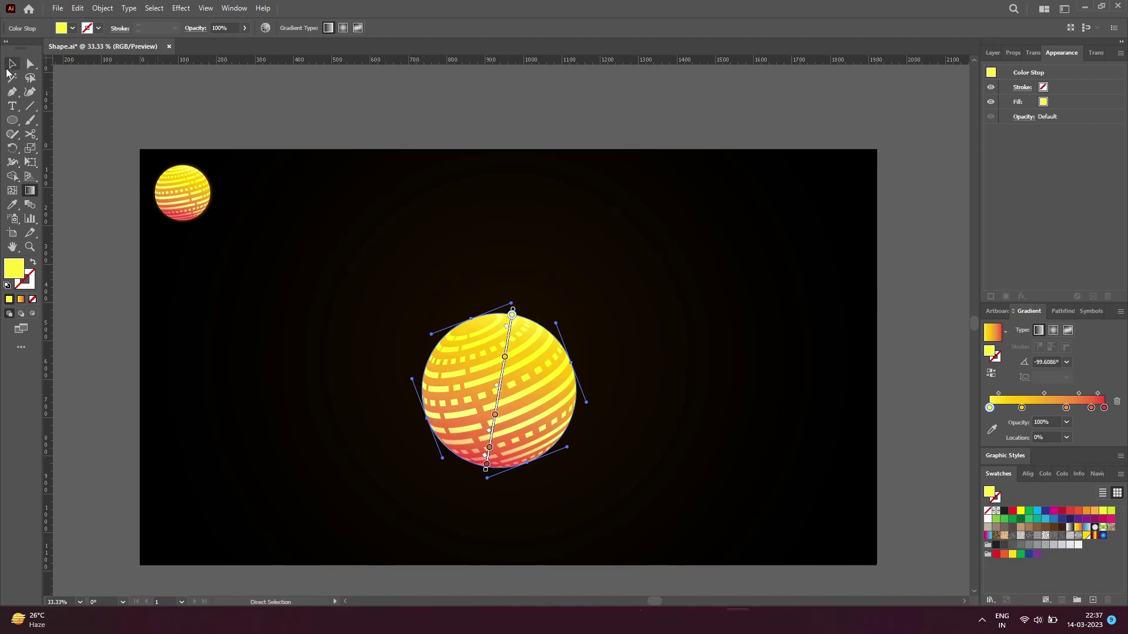
pyautogui.click(12, 65)
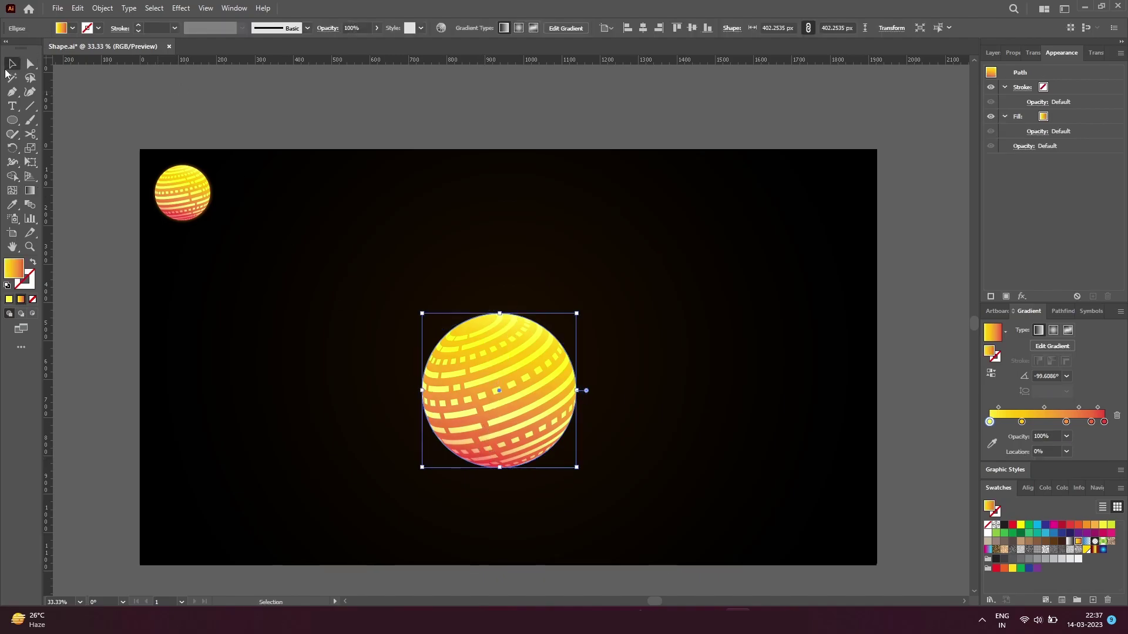
pyautogui.click(995, 54)
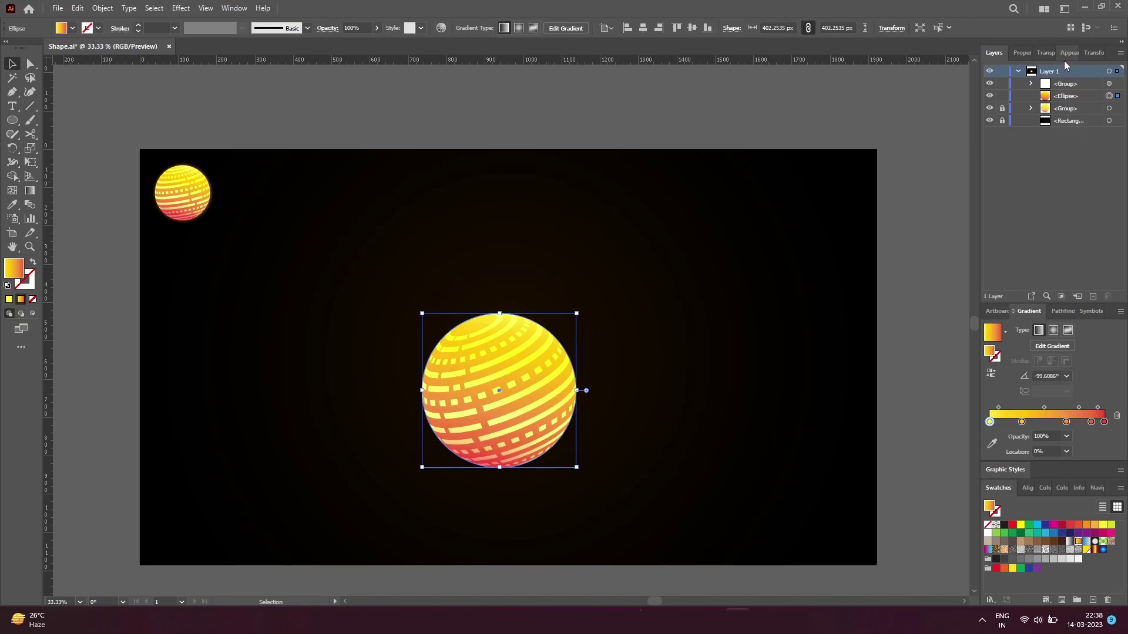
# Add a Stylize Outer Glow and pick an orange-yellow glow colour.
pyautogui.click(181, 8)
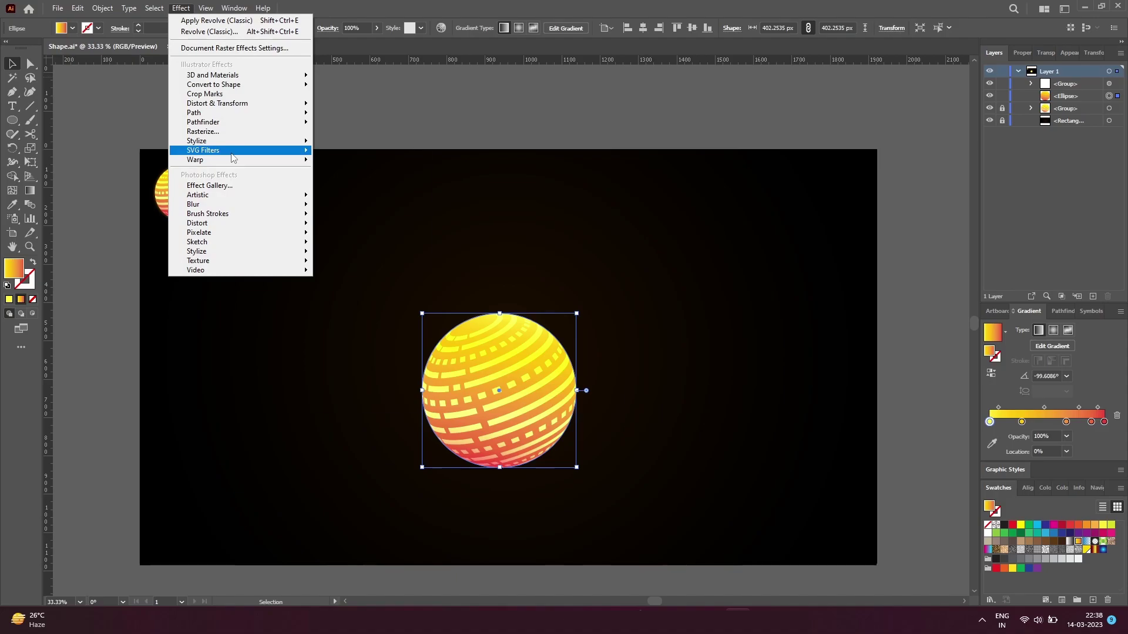
pyautogui.moveTo(196, 141)
pyautogui.click(360, 186)
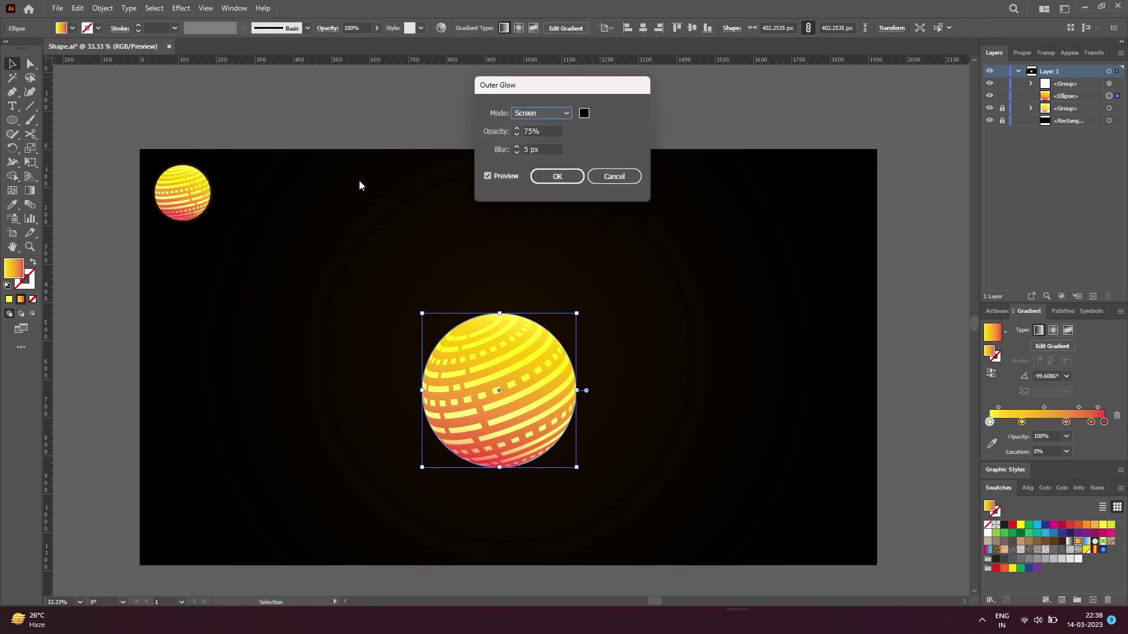
pyautogui.click(584, 113)
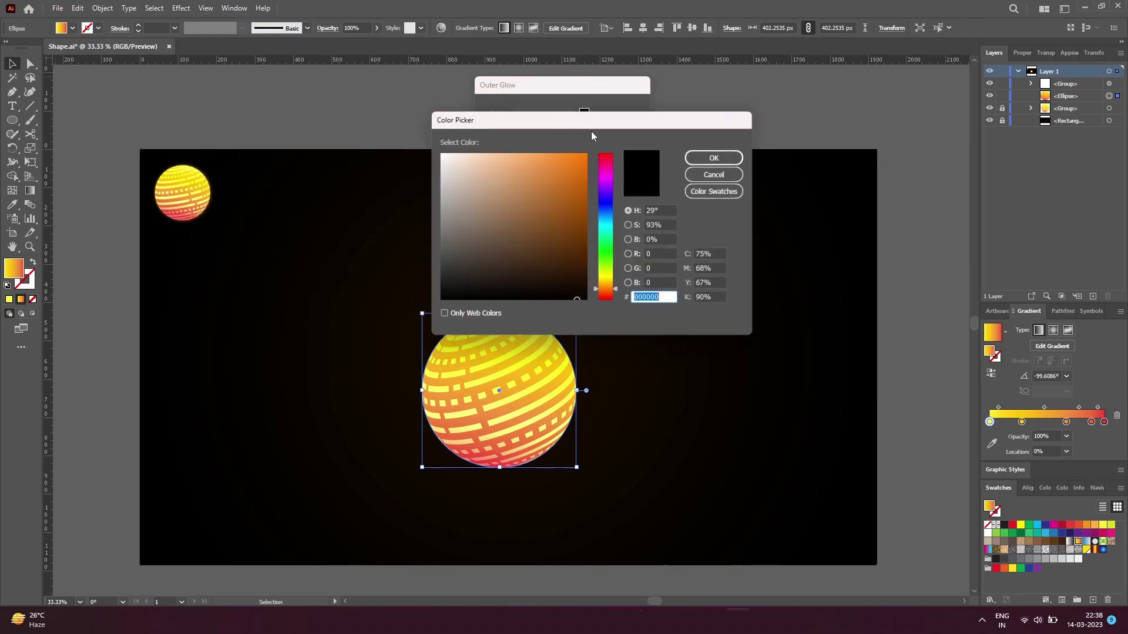
pyautogui.moveTo(606, 286); pyautogui.dragTo(587, 165)
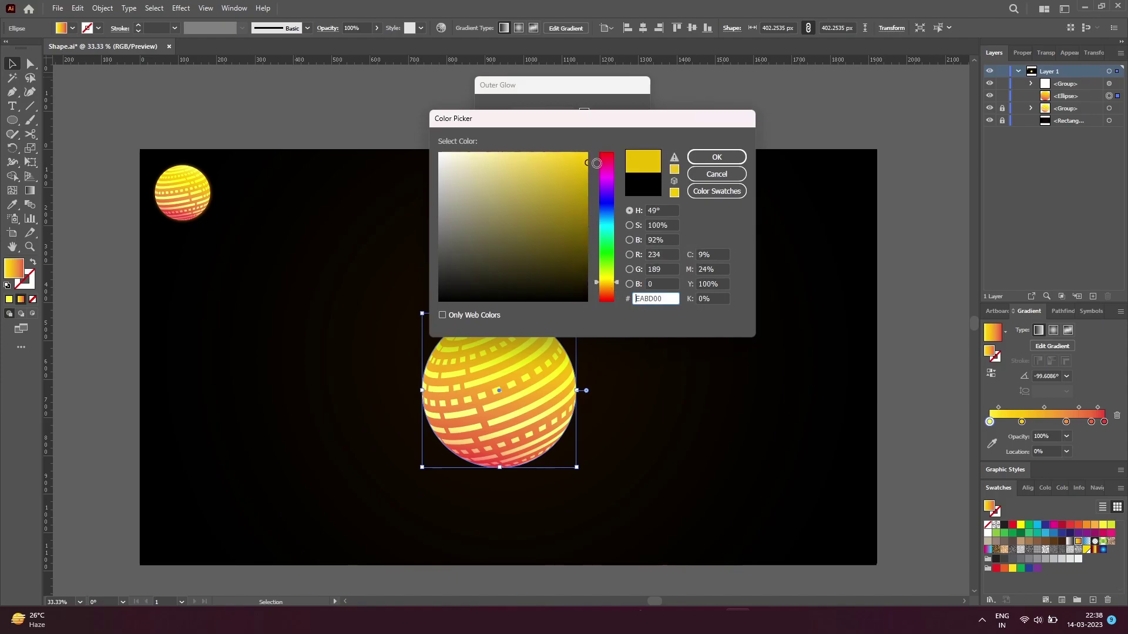
pyautogui.moveTo(618, 283); pyautogui.dragTo(618, 282)
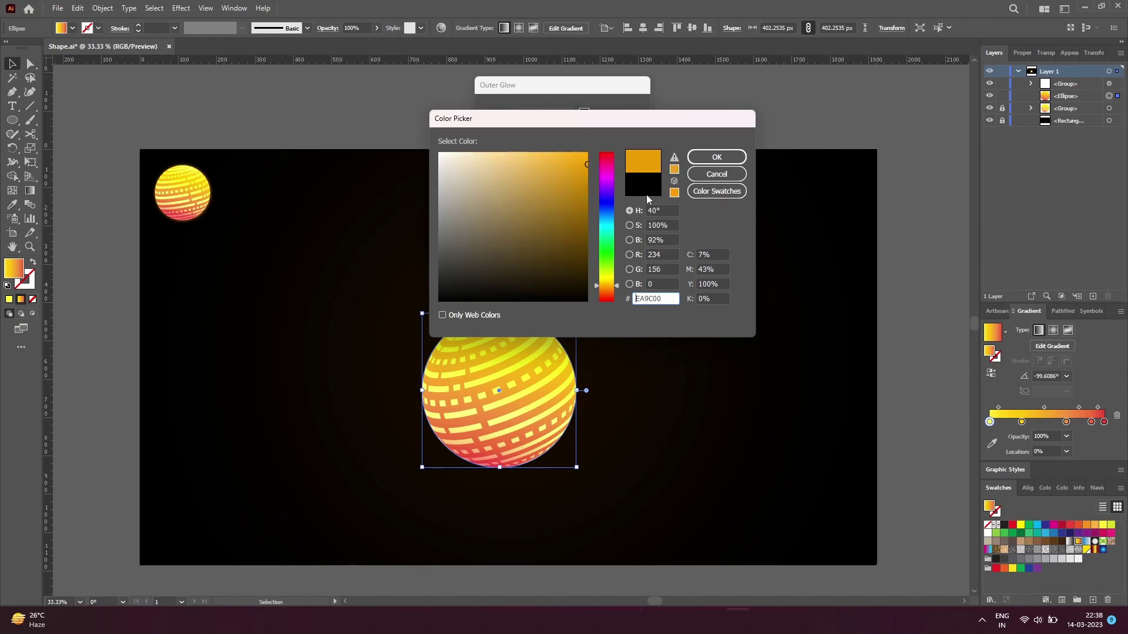
pyautogui.click(698, 160)
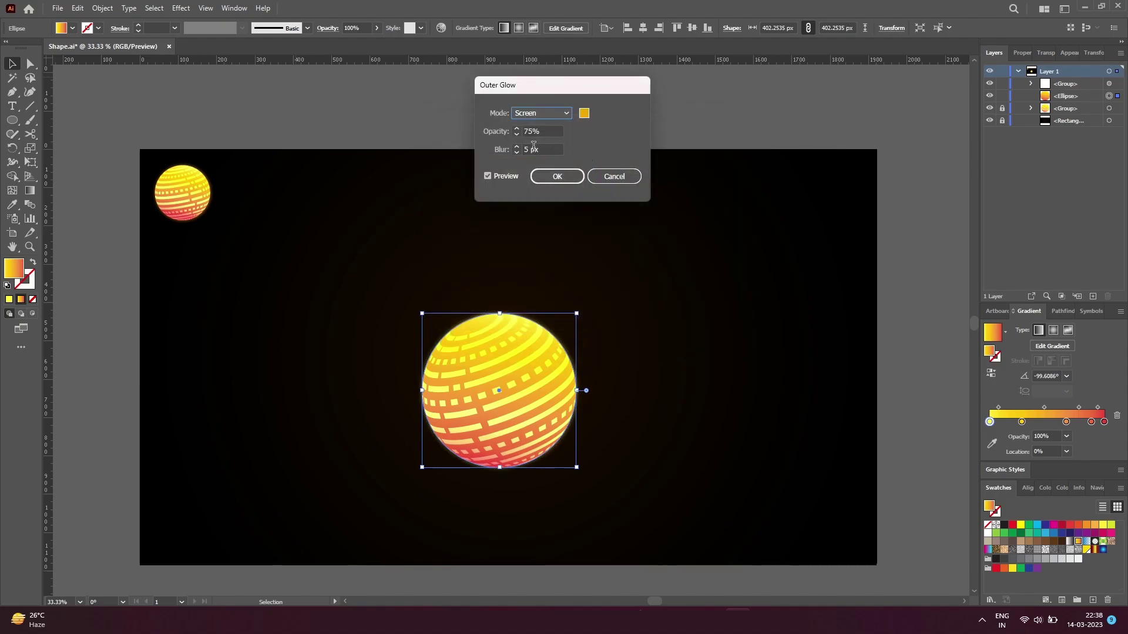
# Set the glow's blur to 10 px, adjust its opacity, and apply it.
pyautogui.click(533, 147)
pyautogui.write('10')
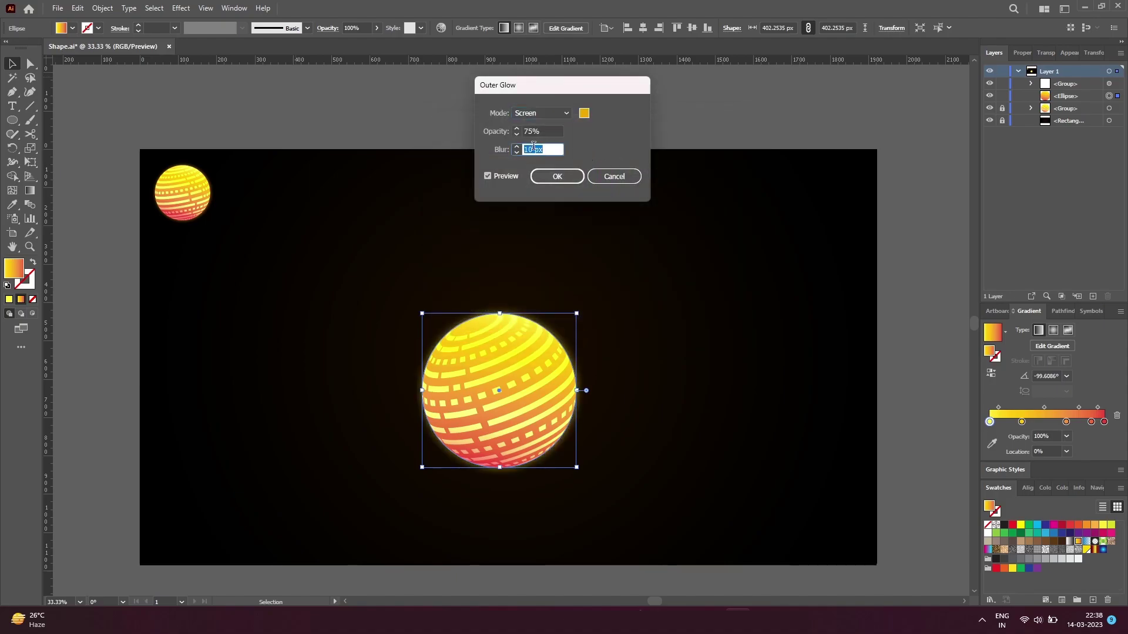
pyautogui.click(525, 131)
pyautogui.write('50')
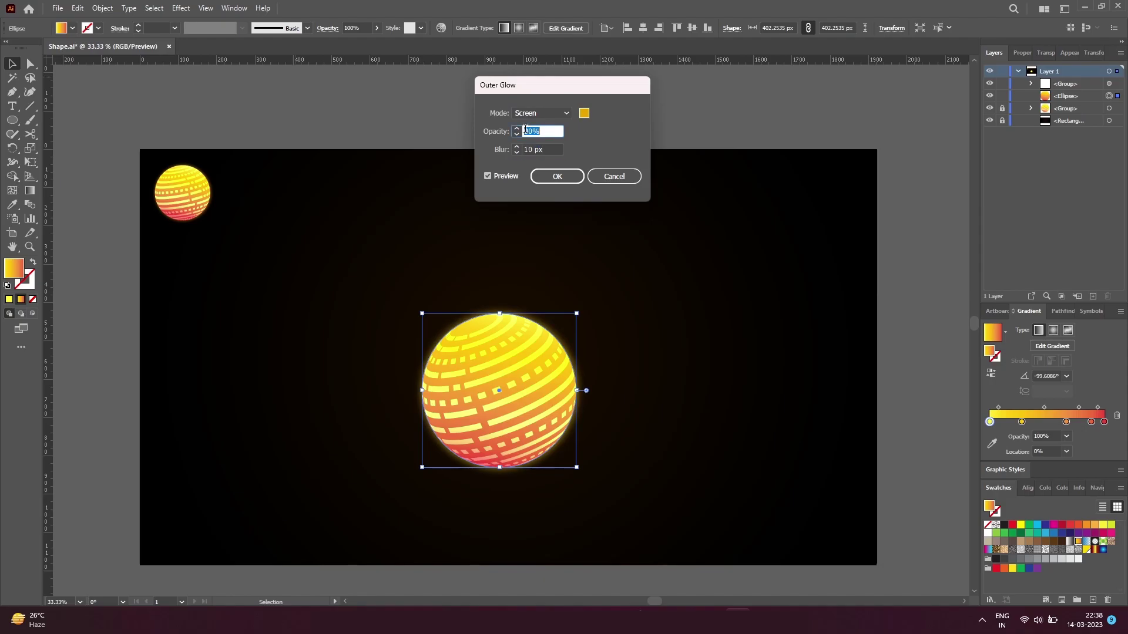
pyautogui.click(552, 176)
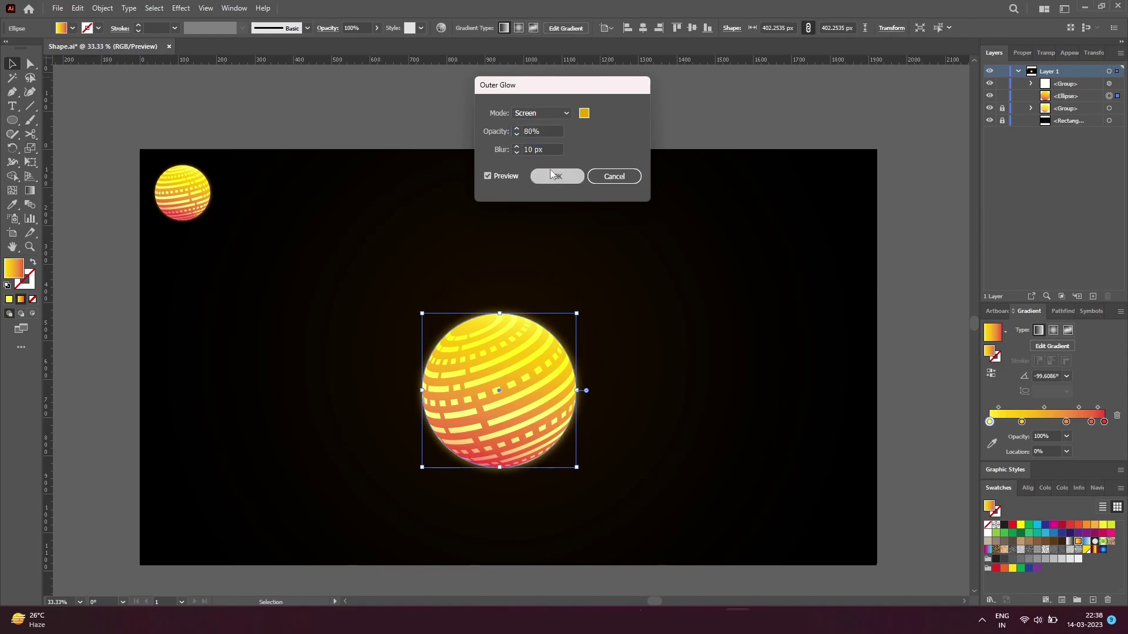
pyautogui.keyDown('shift'); pyautogui.click(1094, 85); pyautogui.keyUp('shift')
# Nudge the sphere up and right, then select the stripe group and glowing ellipse together.
pyautogui.press('Up')
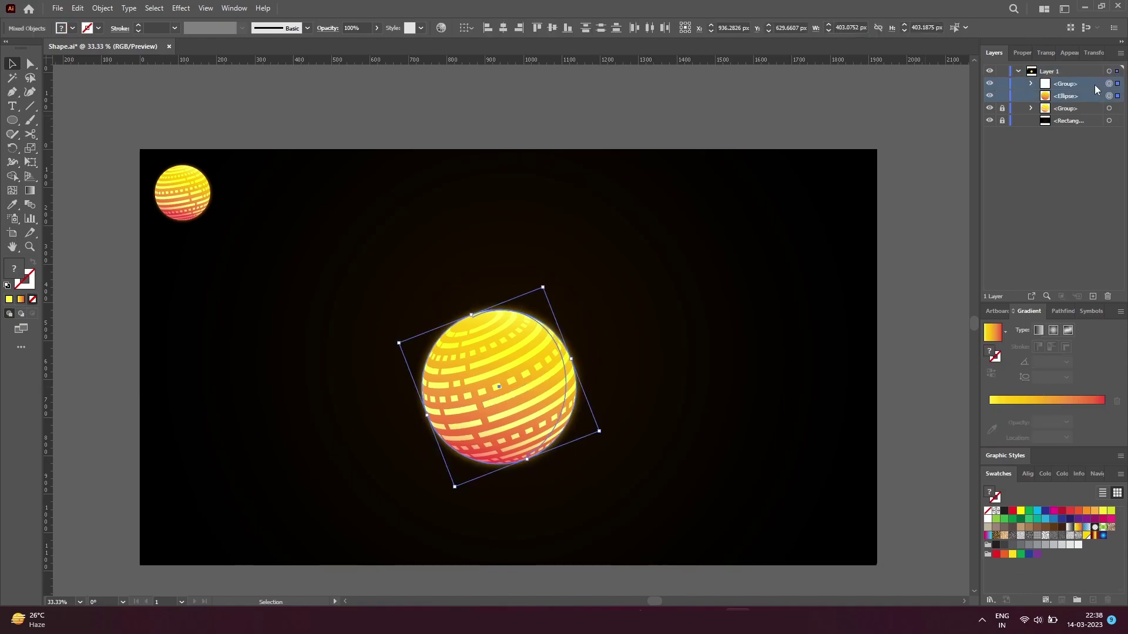
pyautogui.press('Up')
pyautogui.hotkey('shift', 'Right')
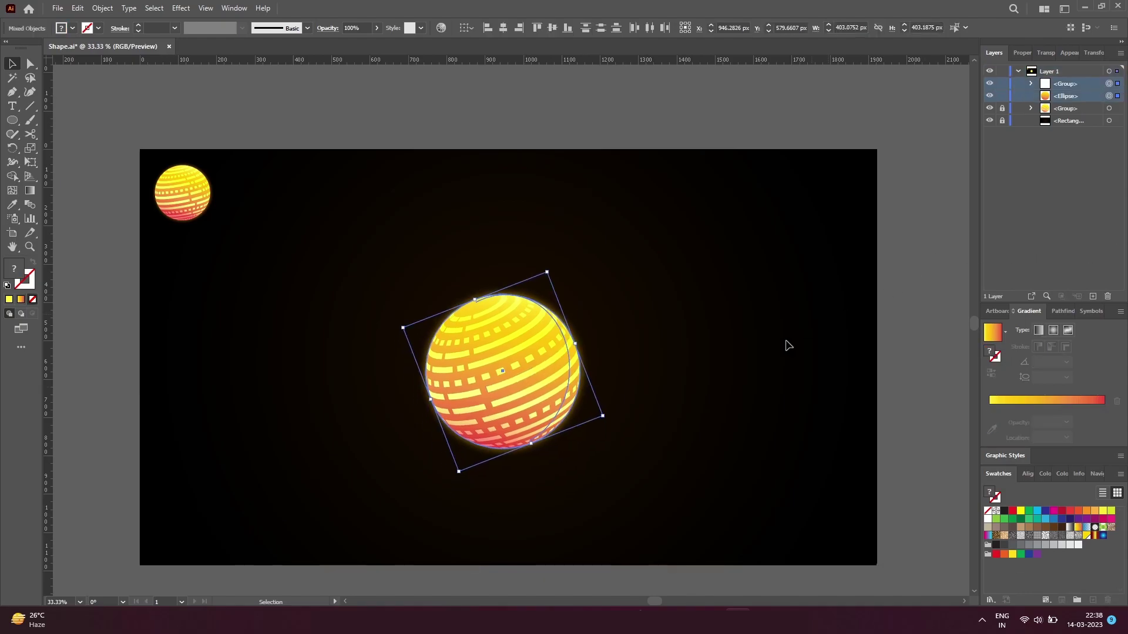
pyautogui.click(743, 383)
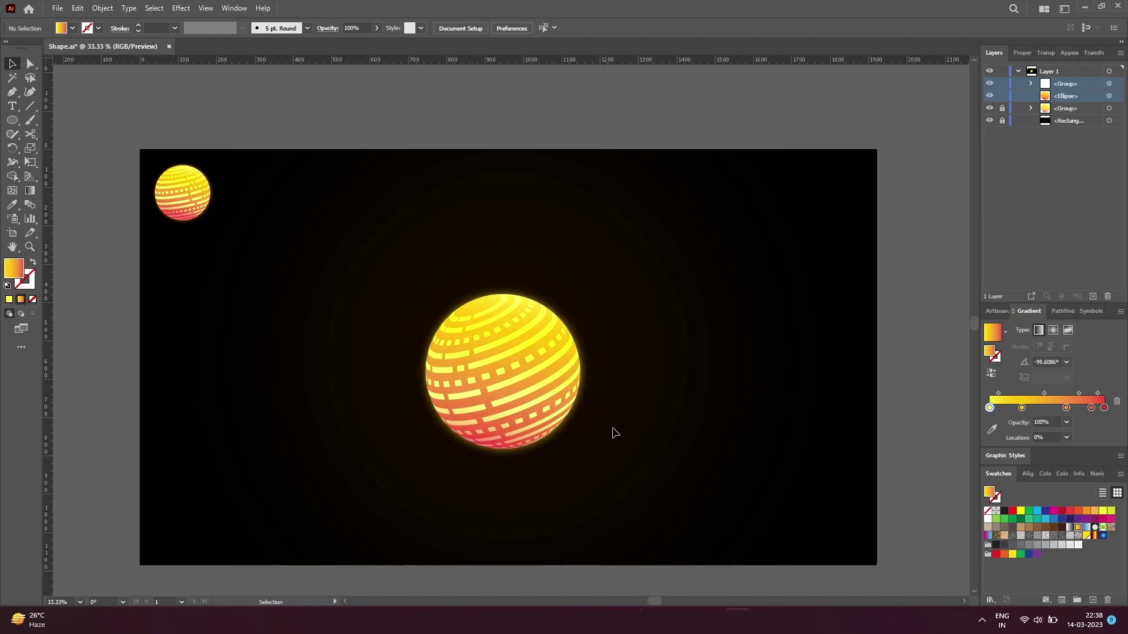
pyautogui.moveTo(652, 433); pyautogui.dragTo(370, 295)
pyautogui.press('a')
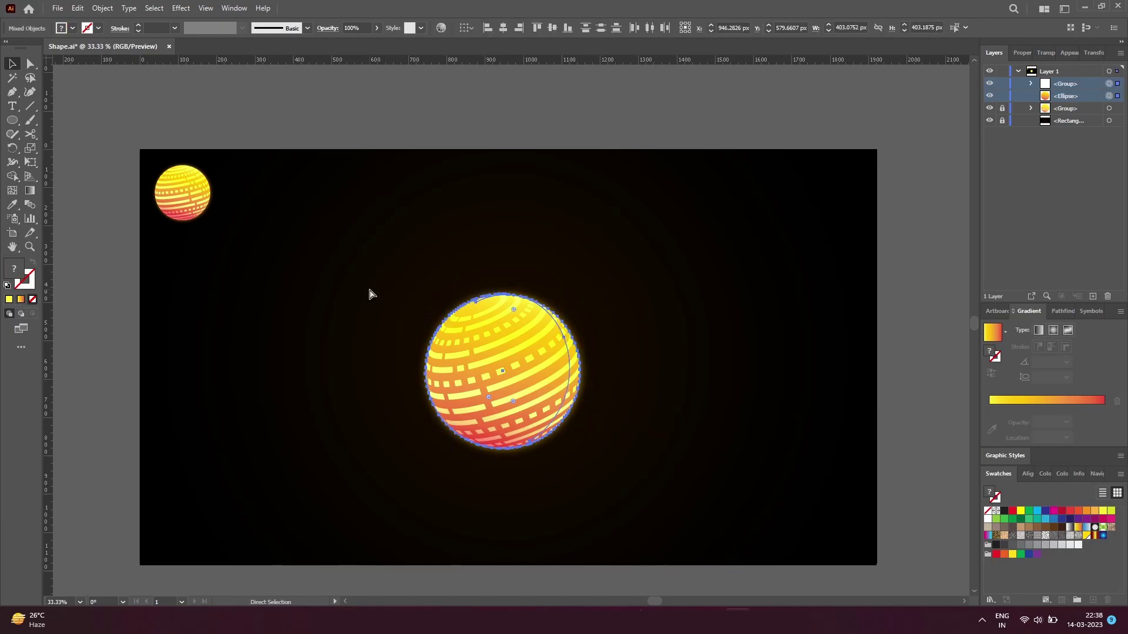
pyautogui.press('v')
# Group the stripes and ellipse, move the group higher, and reselect the sphere group.
pyautogui.click(102, 8)
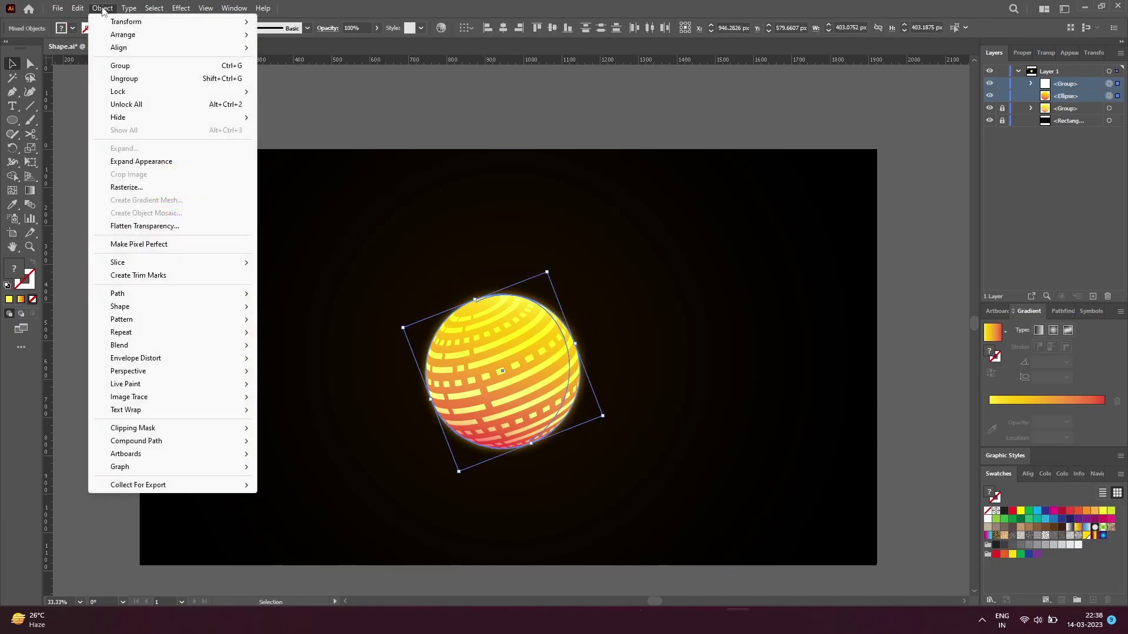
pyautogui.click(140, 67)
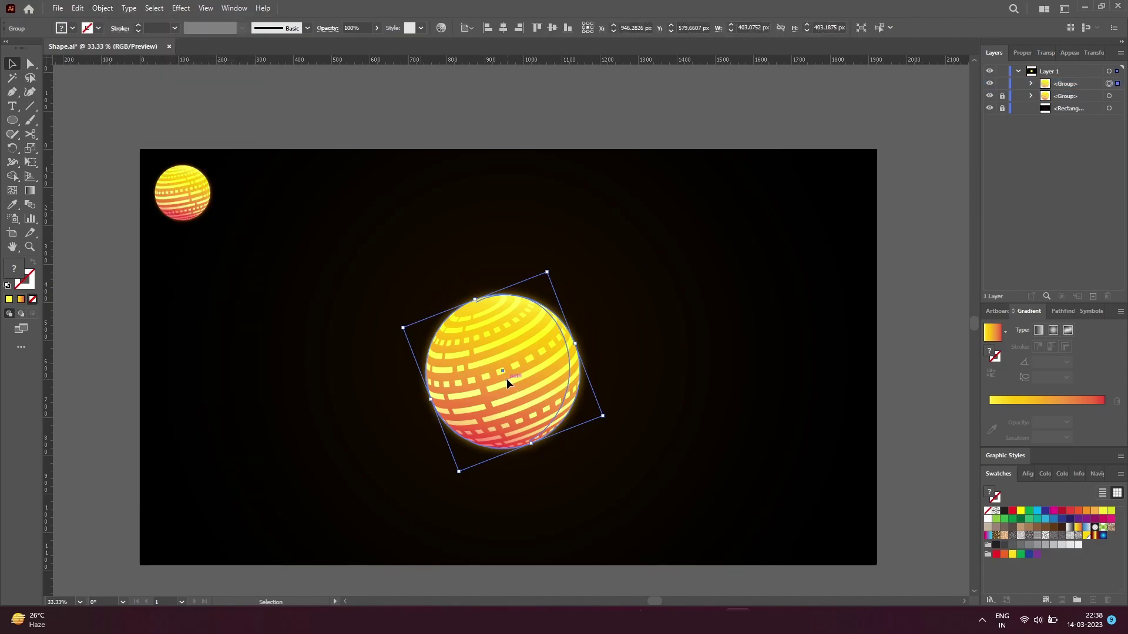
pyautogui.moveTo(507, 379); pyautogui.dragTo(500, 334)
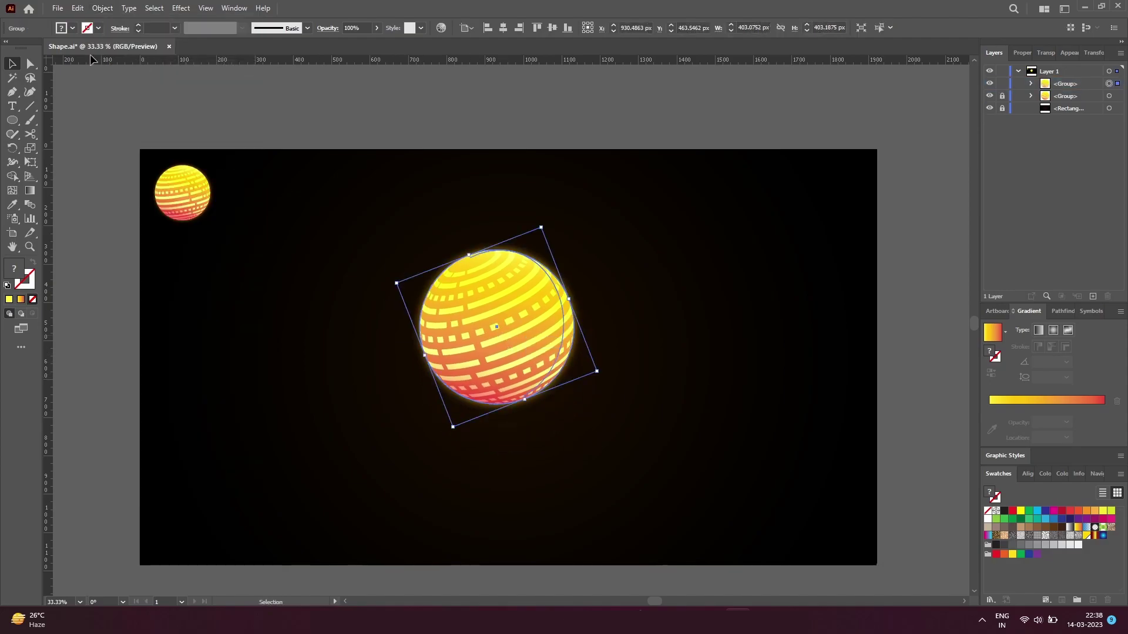
pyautogui.click(77, 9)
pyautogui.click(108, 69)
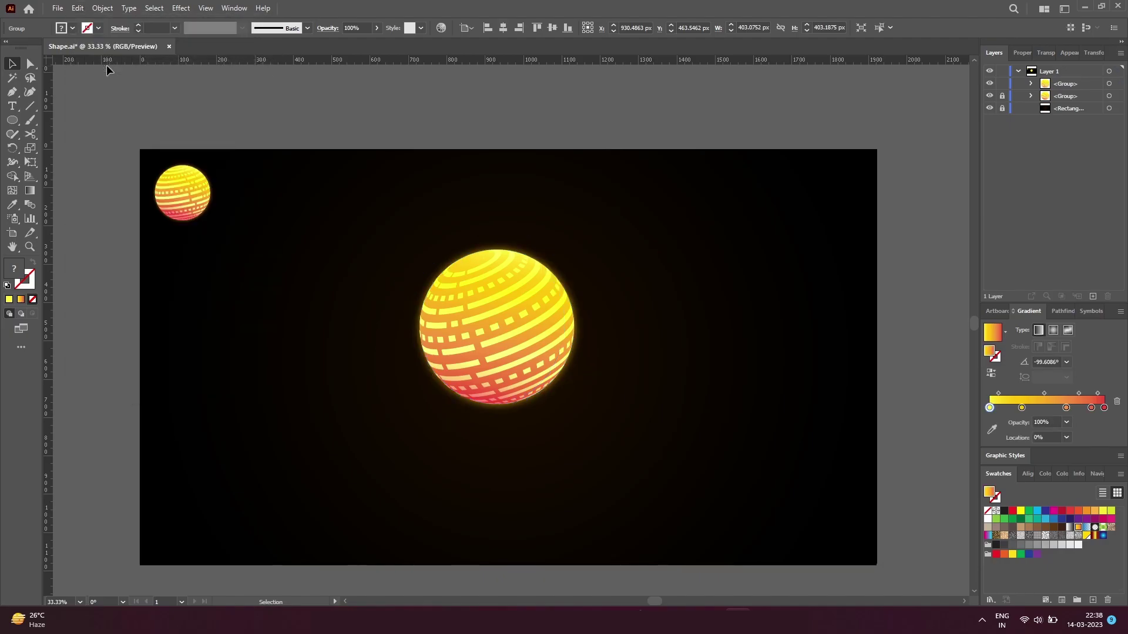
pyautogui.click(489, 316)
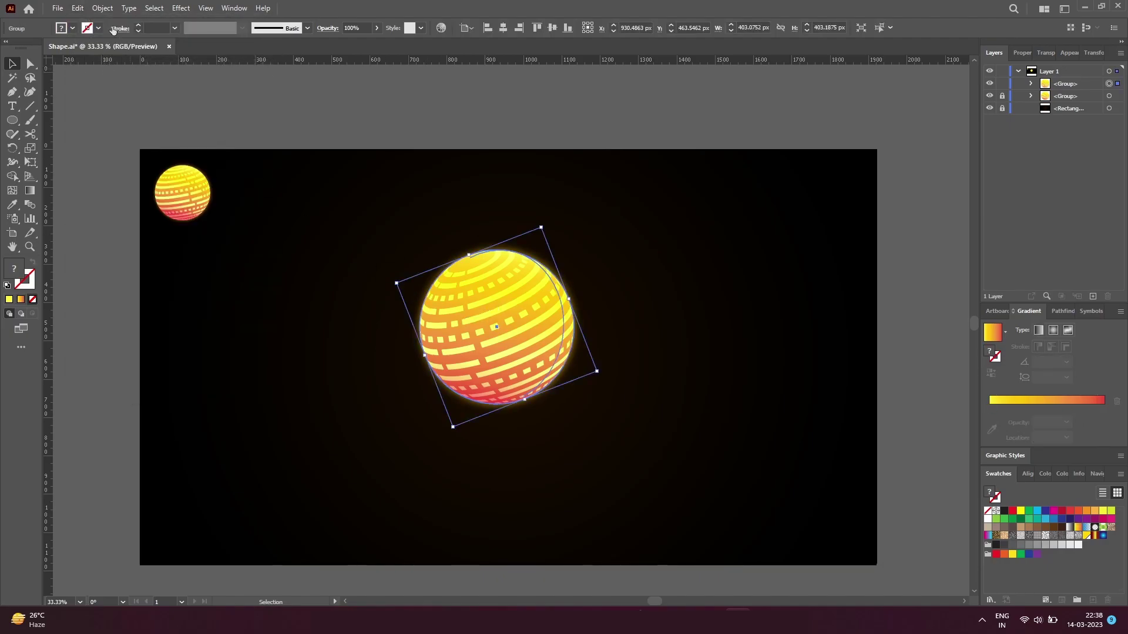
pyautogui.click(78, 8)
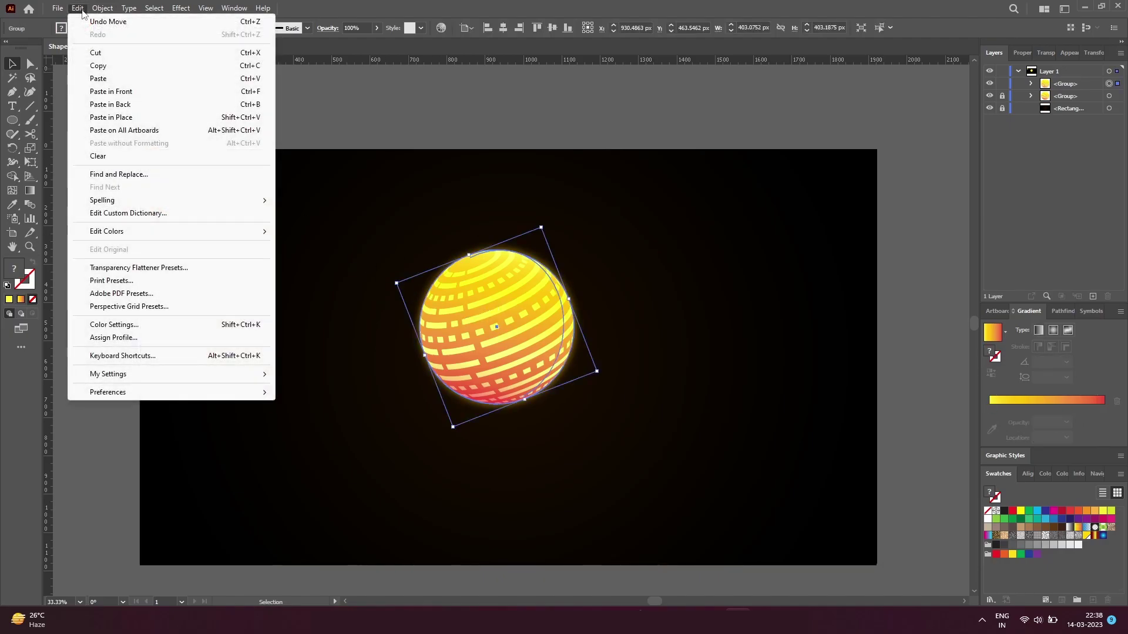
# Paste a copy of the sphere in front, move it below the original, and rotate it red-side up.
pyautogui.click(111, 91)
pyautogui.moveTo(501, 313); pyautogui.dragTo(513, 462)
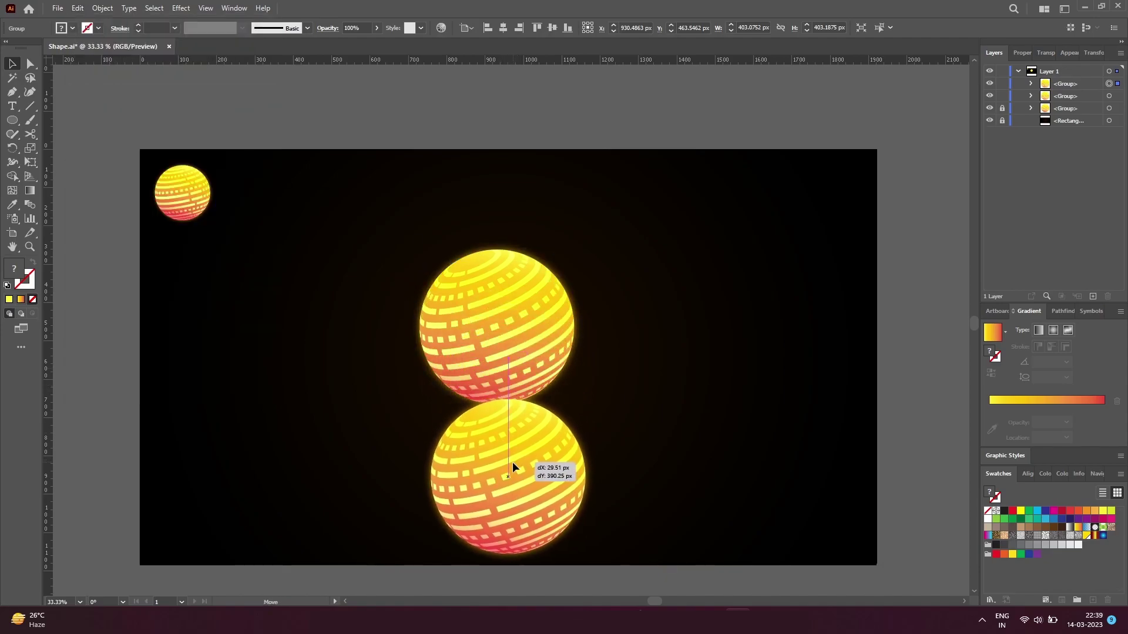
pyautogui.moveTo(513, 461); pyautogui.dragTo(505, 466)
pyautogui.moveTo(582, 405)
pyautogui.mouseDown()
pyautogui.moveTo(557, 383)
pyautogui.moveTo(621, 453)
pyautogui.mouseUp()
pyautogui.scroll(-1, 621, 453)
pyautogui.click(621, 452)
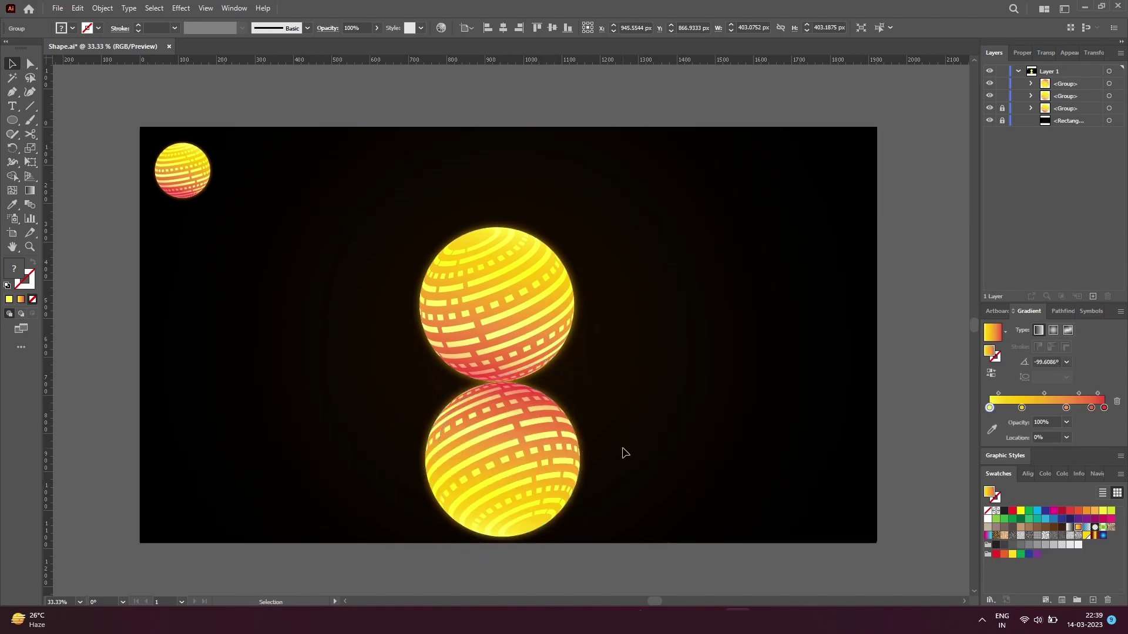
# Draw a rectangle covering the lower sphere and fill it with the New Gradient Swatch preset.
pyautogui.press('m')
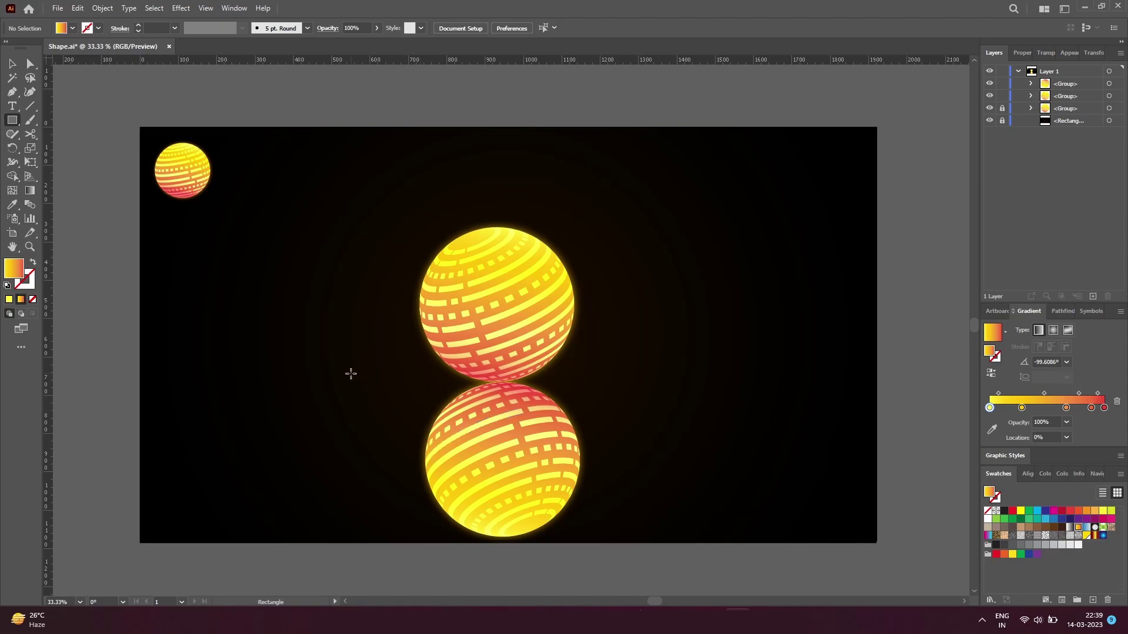
pyautogui.moveTo(358, 382); pyautogui.dragTo(644, 542)
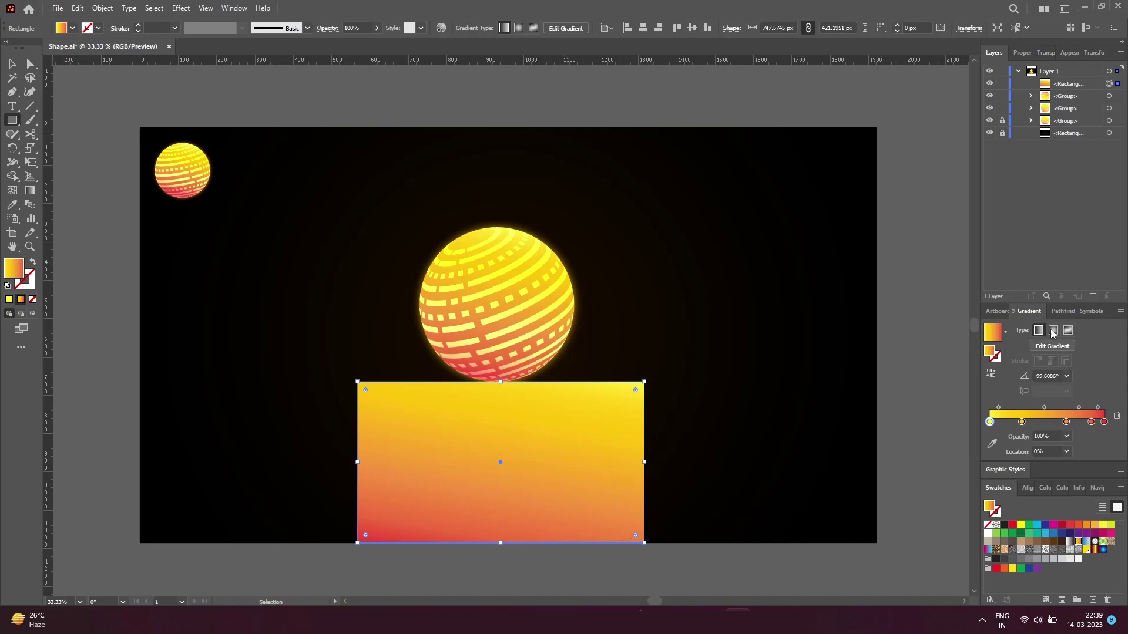
pyautogui.click(1005, 331)
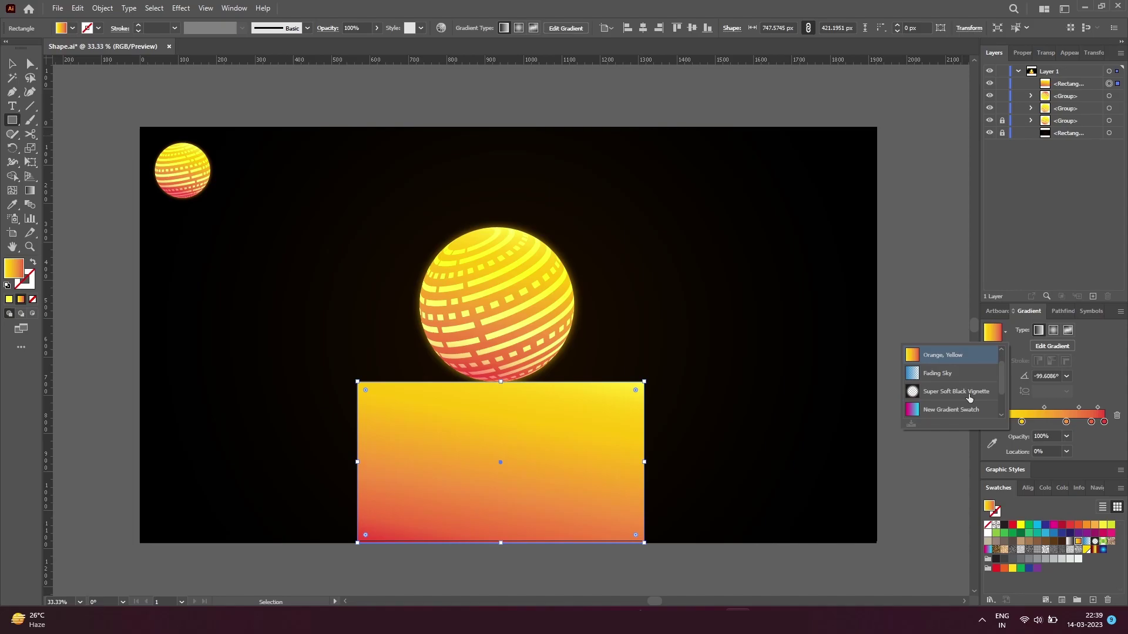
pyautogui.scroll(-1, 969, 399)
pyautogui.scroll(-1, 969, 398)
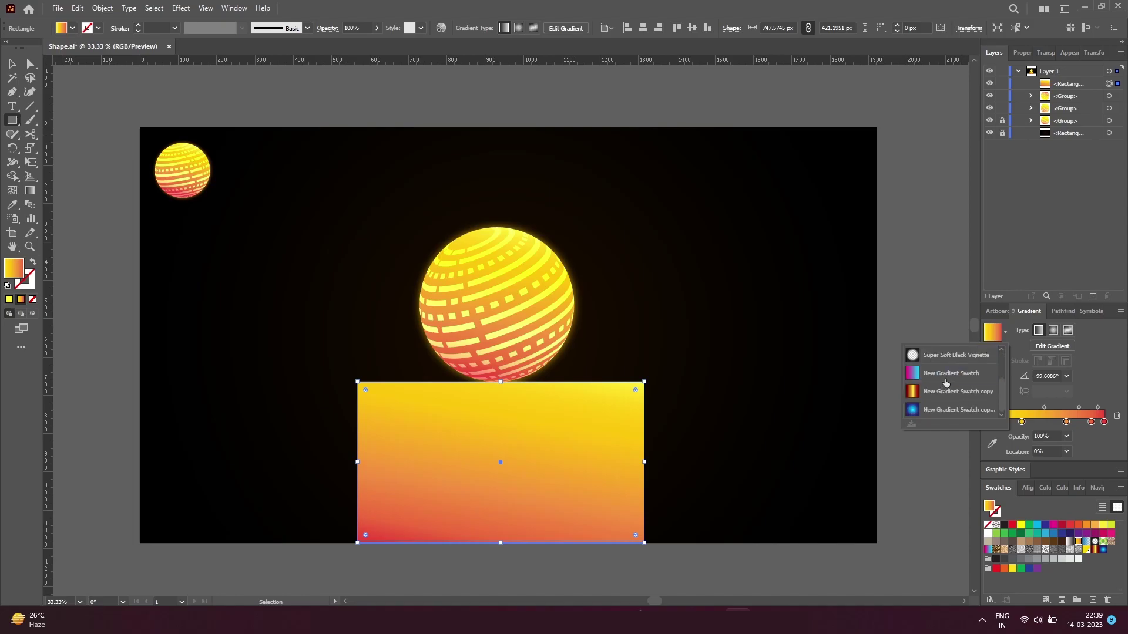
pyautogui.click(945, 379)
# Set the gradient's left stop to black and its right stop to white.
pyautogui.doubleClick(990, 423)
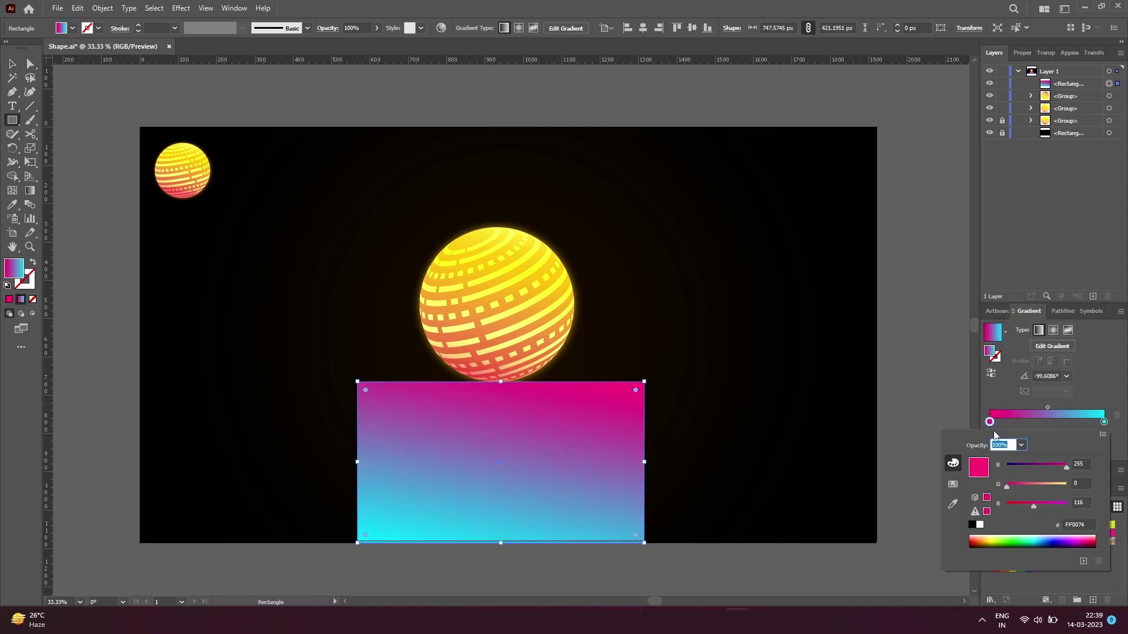
pyautogui.click(954, 485)
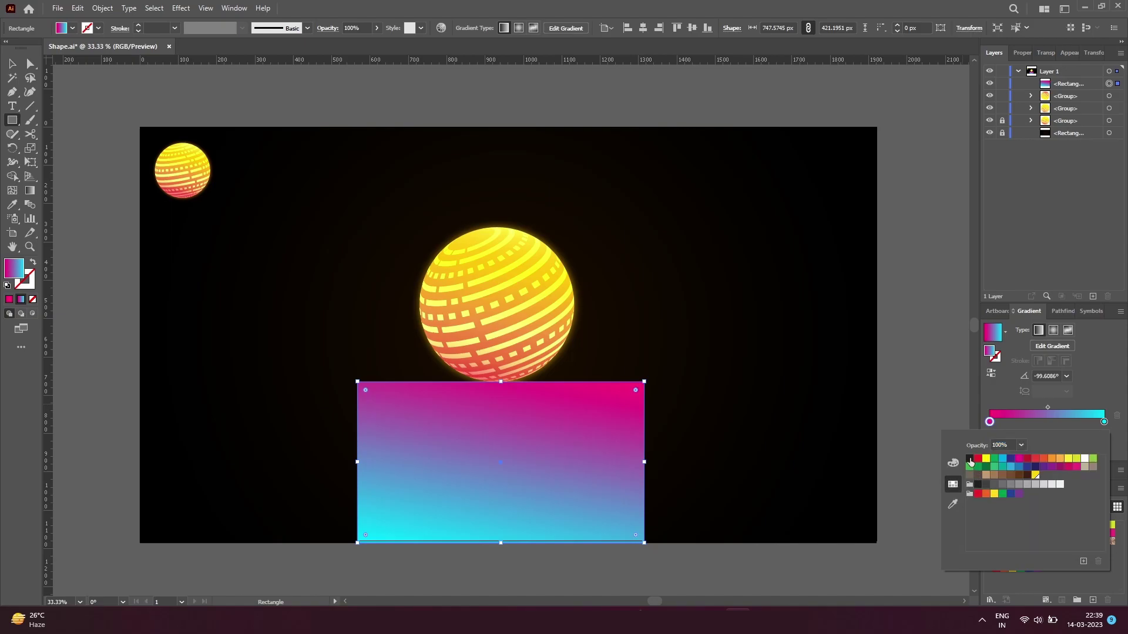
pyautogui.click(970, 461)
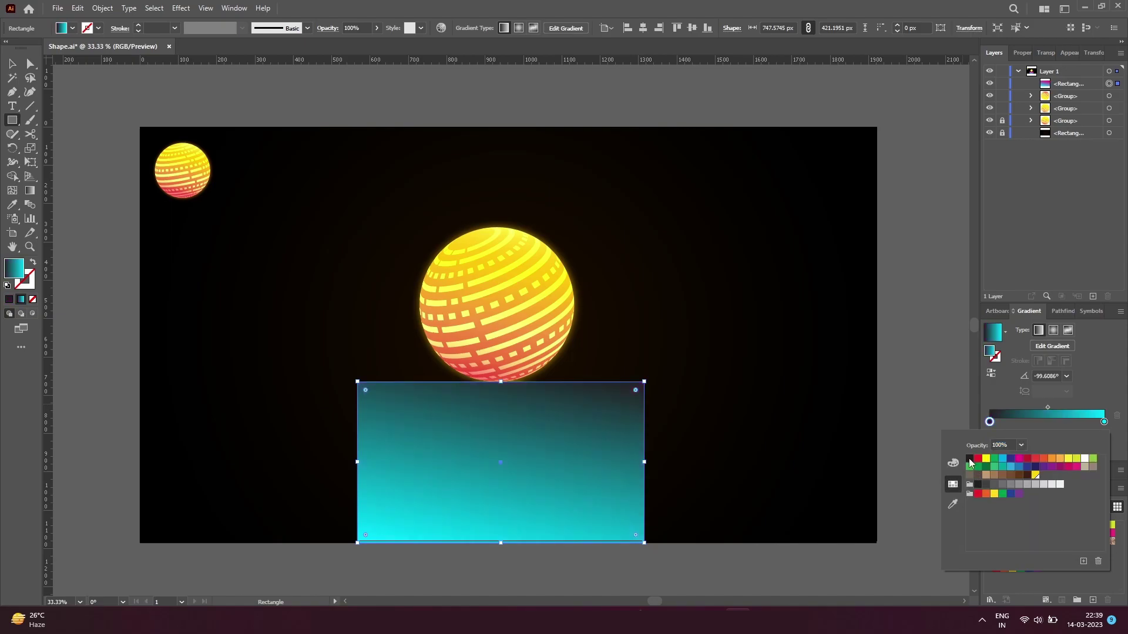
pyautogui.doubleClick(1105, 423)
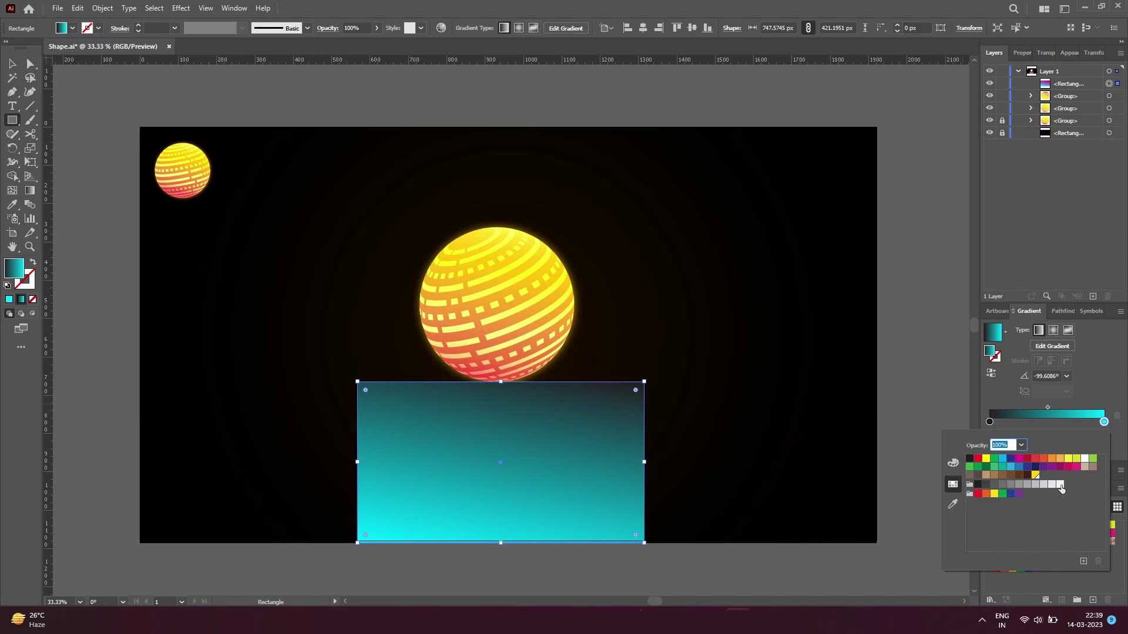
pyautogui.click(1061, 486)
# Run the gradient vertically from the rectangle's top to bottom, then deselect it.
pyautogui.press('Escape')
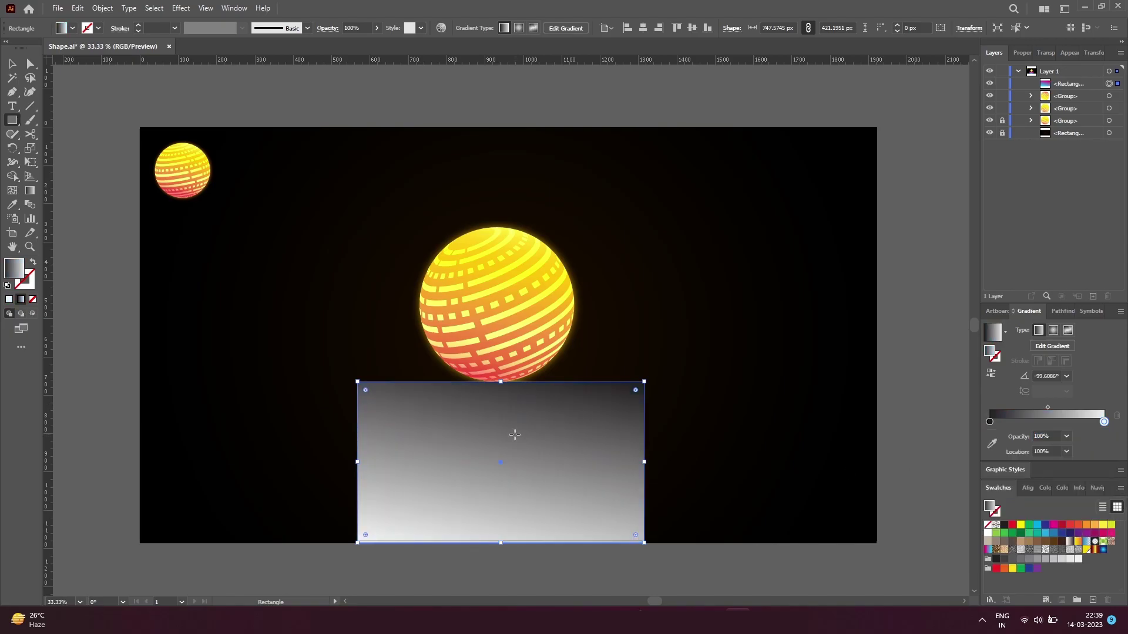
pyautogui.press('g')
pyautogui.moveTo(496, 382); pyautogui.dragTo(499, 543)
pyautogui.press('v')
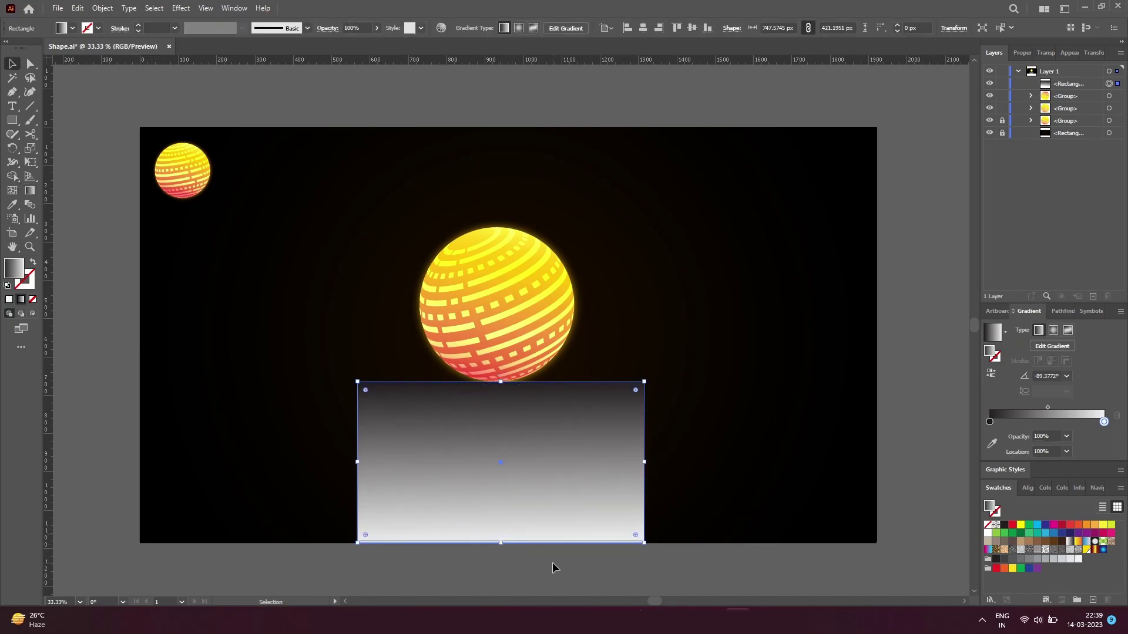
pyautogui.click(640, 567)
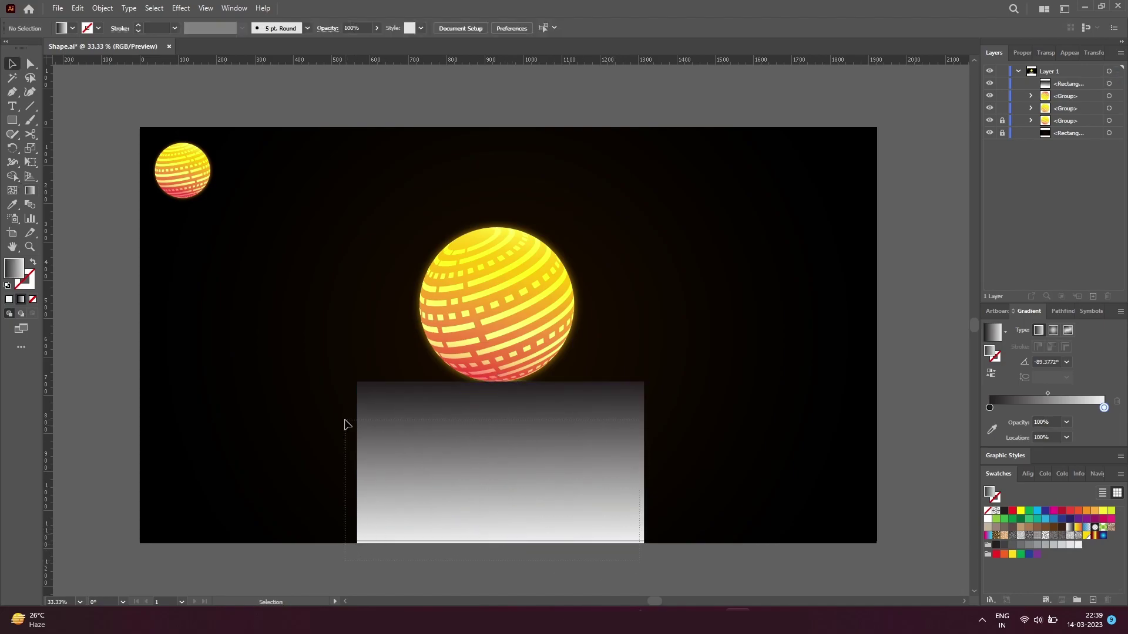
# Make the gradient rectangle an opacity mask over the flipped sphere and start editing the mask.
pyautogui.moveTo(541, 523); pyautogui.dragTo(324, 410)
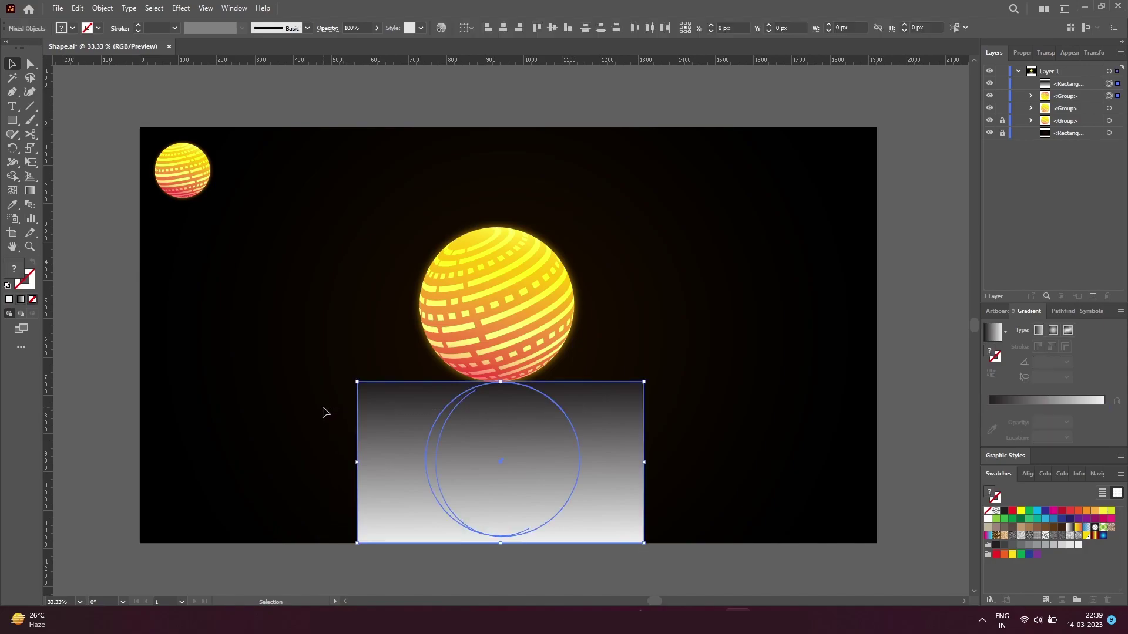
pyautogui.click(1070, 54)
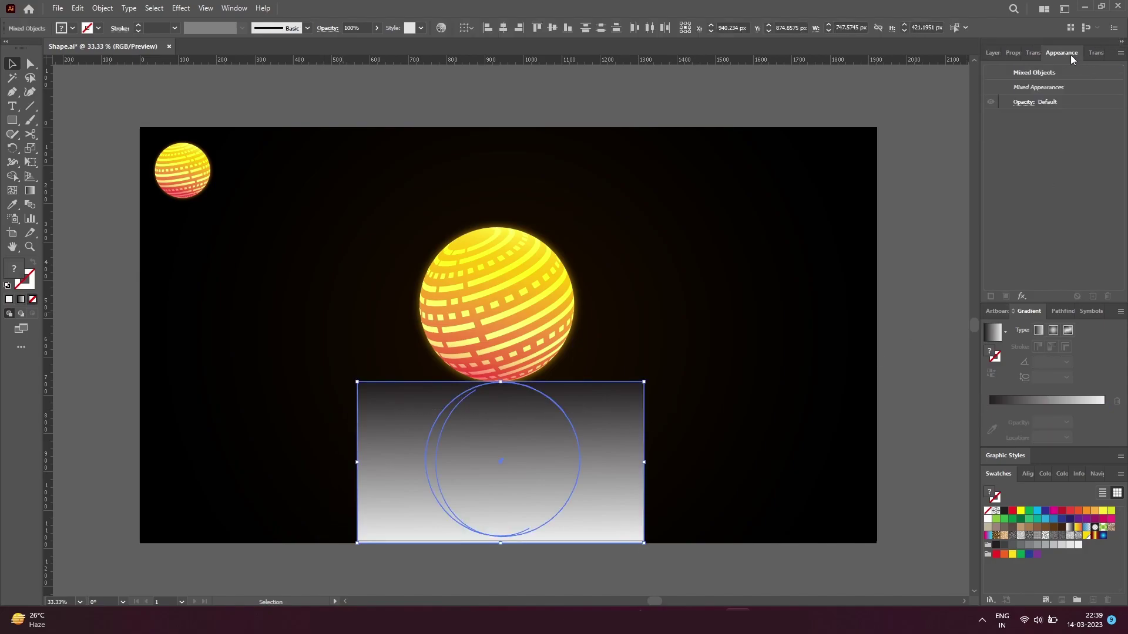
pyautogui.click(1034, 52)
pyautogui.click(1120, 53)
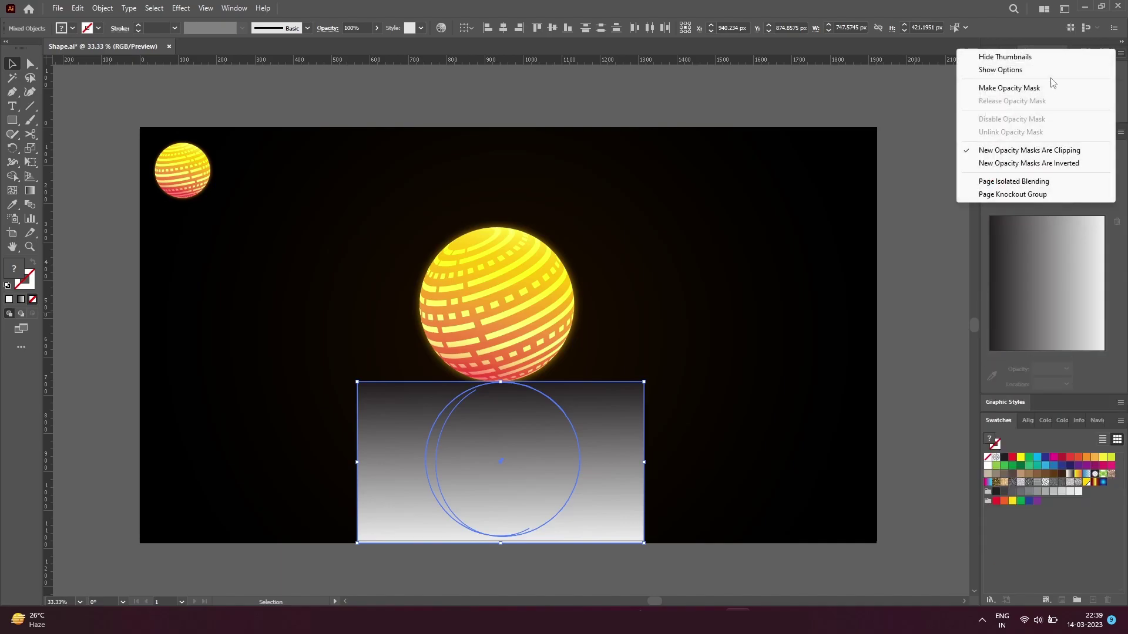
pyautogui.click(1025, 85)
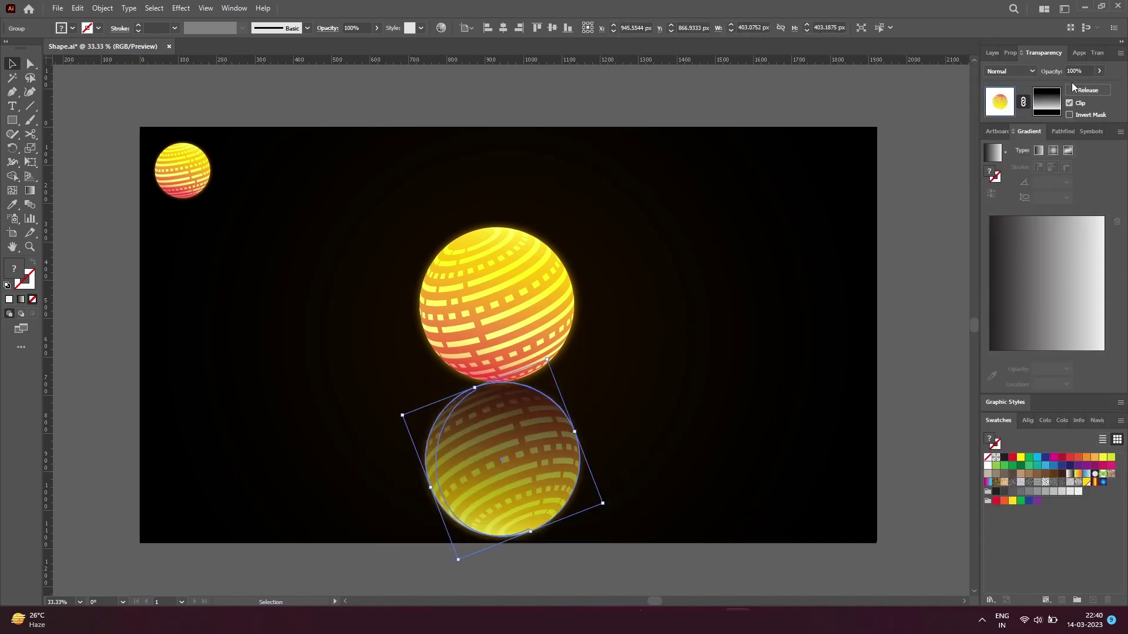
pyautogui.click(1043, 106)
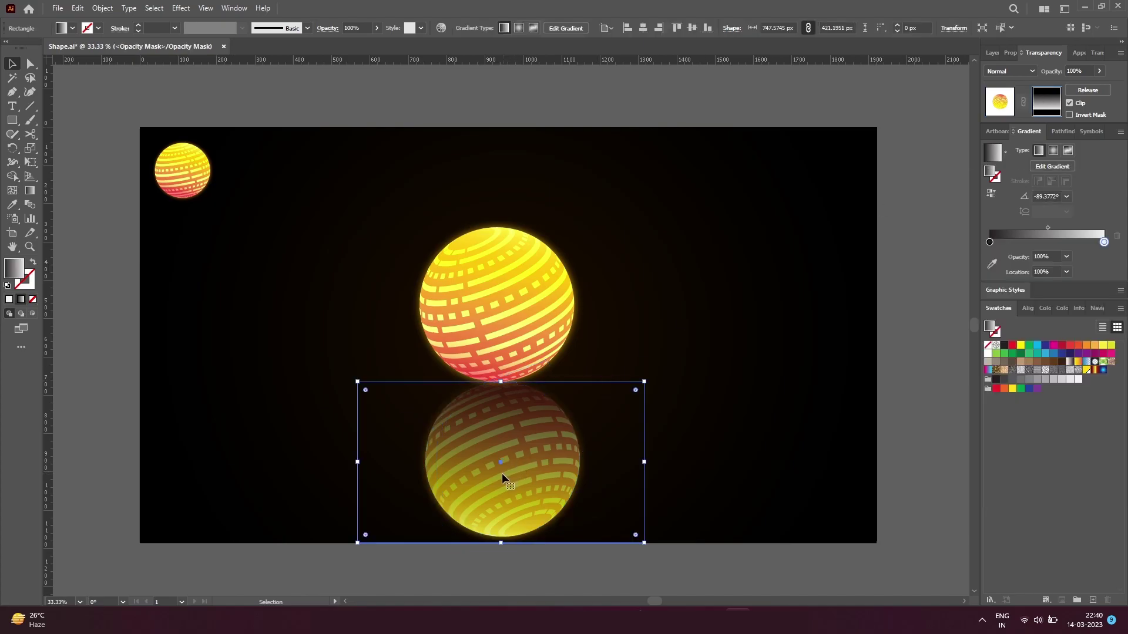
pyautogui.press('g')
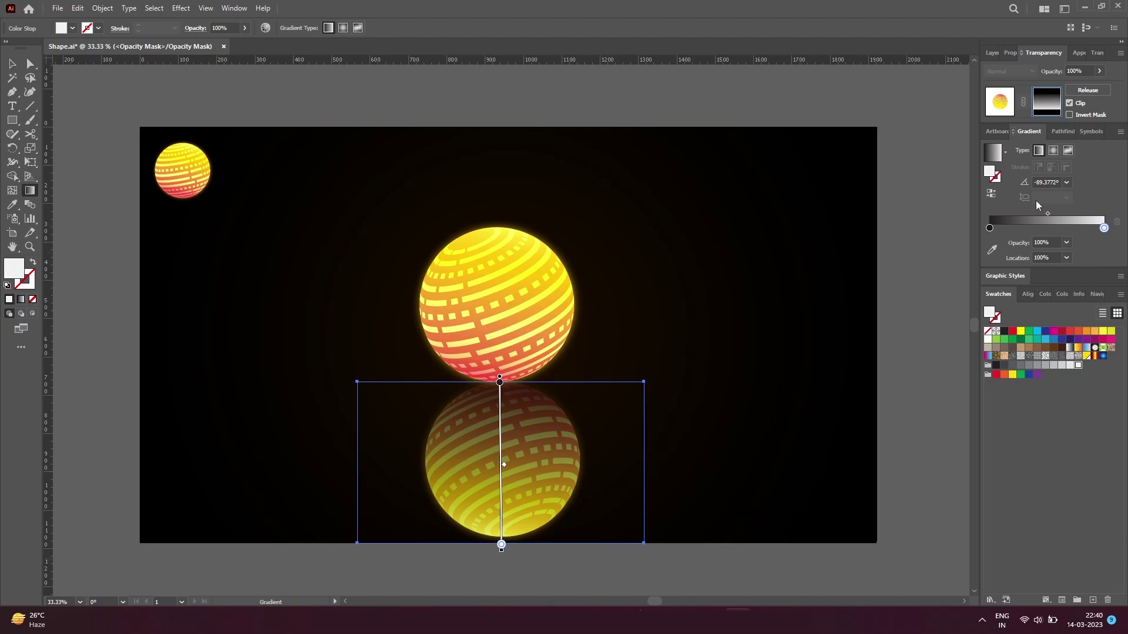
# Set the mask's end stop to 0% opacity and pull the stops upward for a shorter fade.
pyautogui.click(1066, 243)
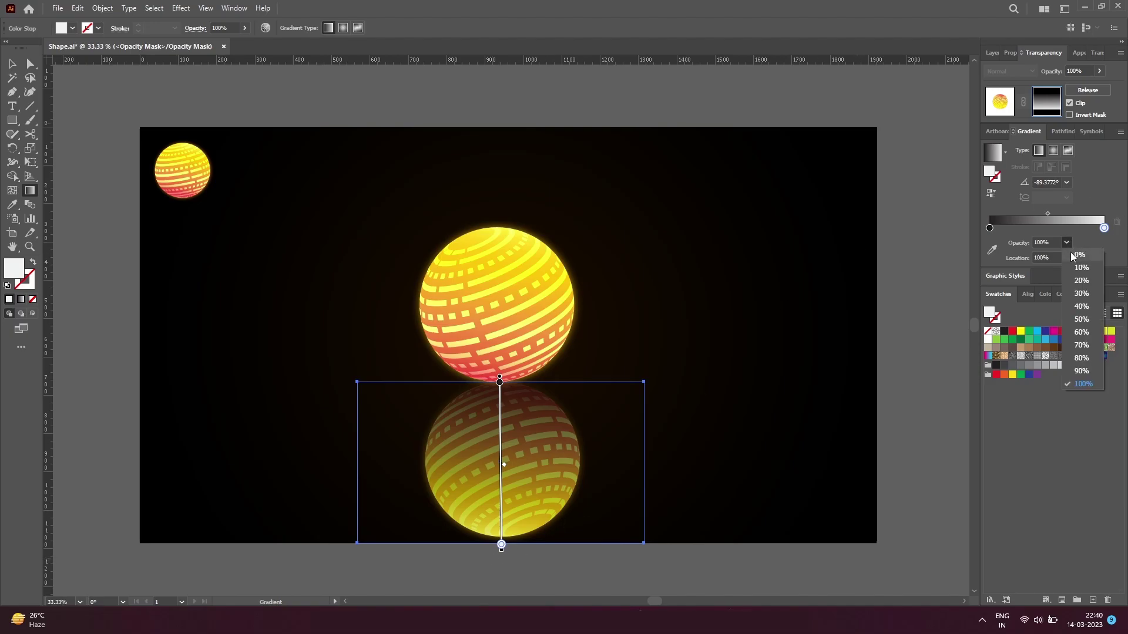
pyautogui.click(1072, 257)
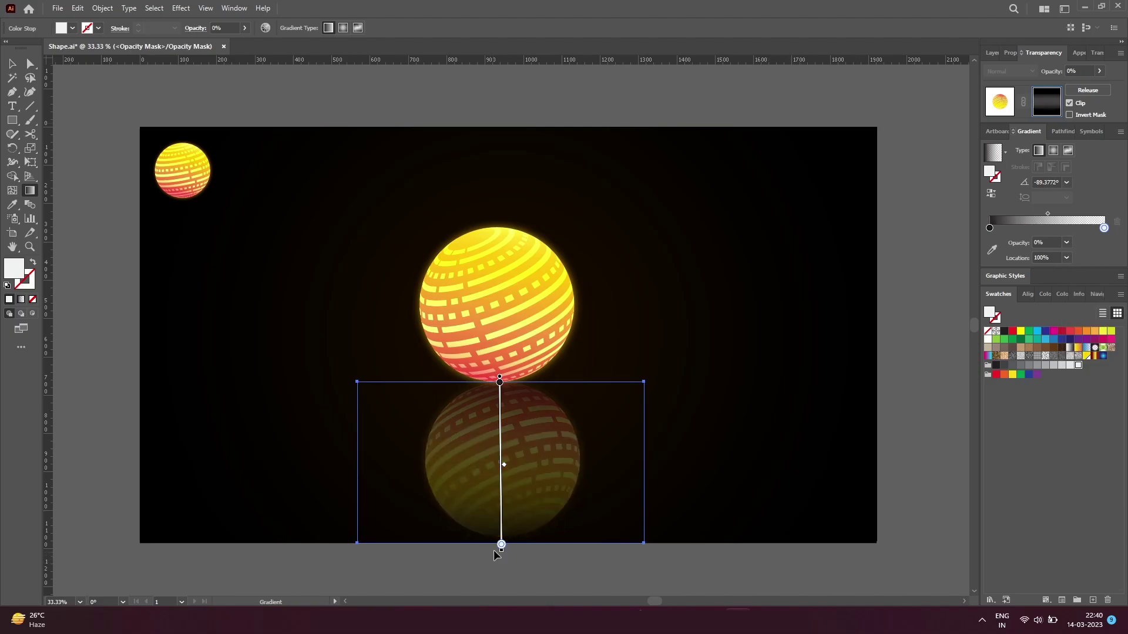
pyautogui.moveTo(501, 546); pyautogui.dragTo(501, 458)
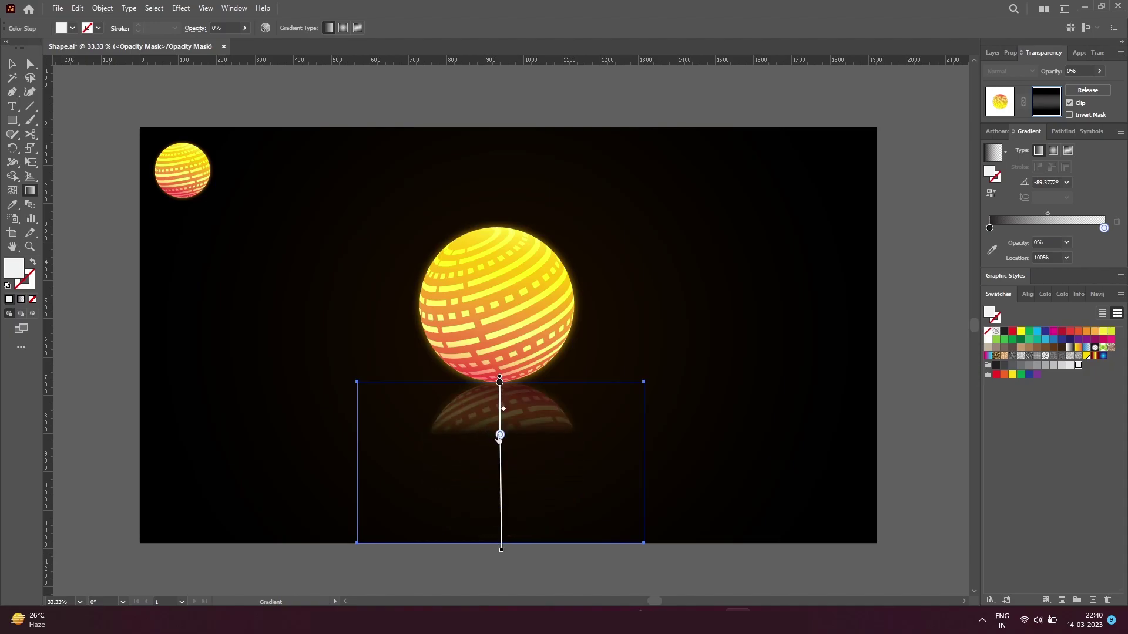
pyautogui.click(990, 229)
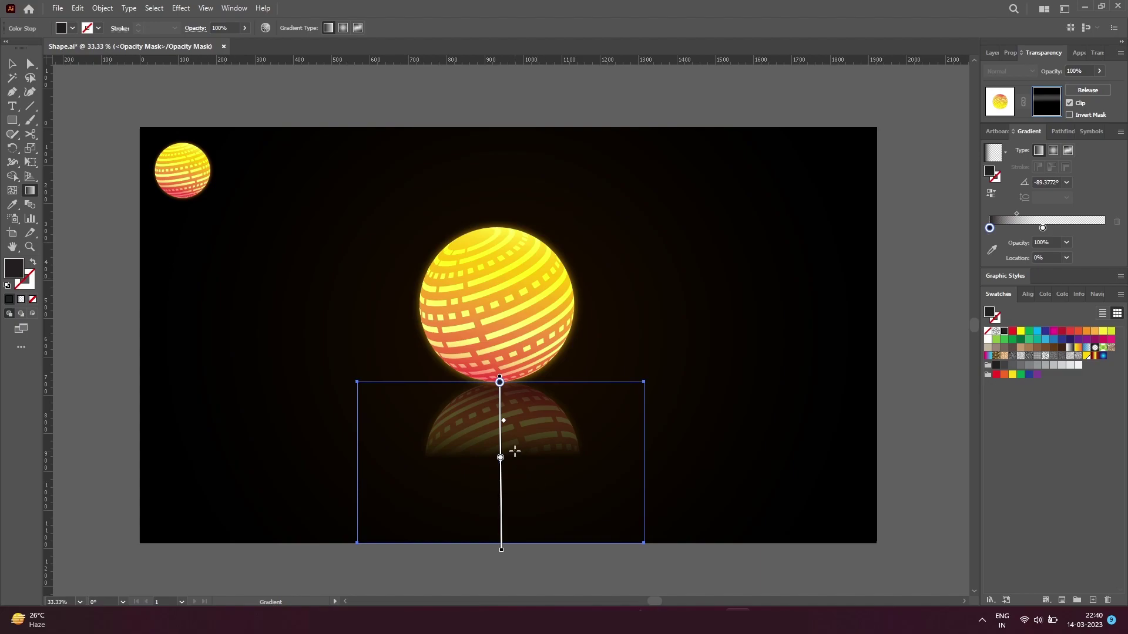
pyautogui.moveTo(504, 421); pyautogui.dragTo(503, 392)
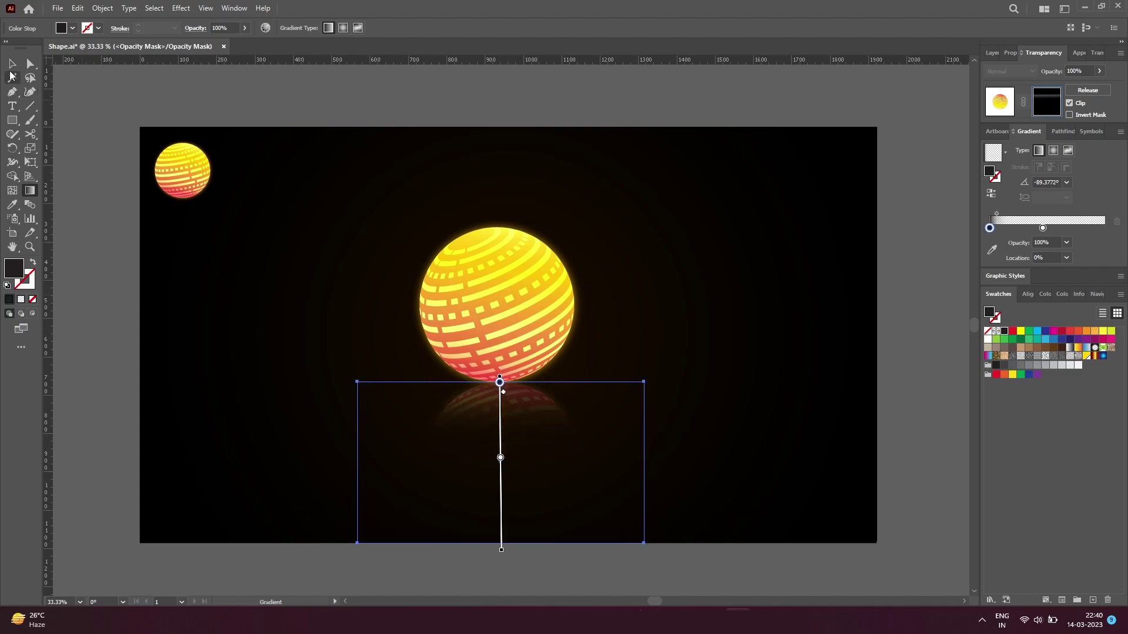
# Exit mask editing, then select the sphere and its reflection and move them down about 75 px.
pyautogui.press('v')
pyautogui.click(125, 306)
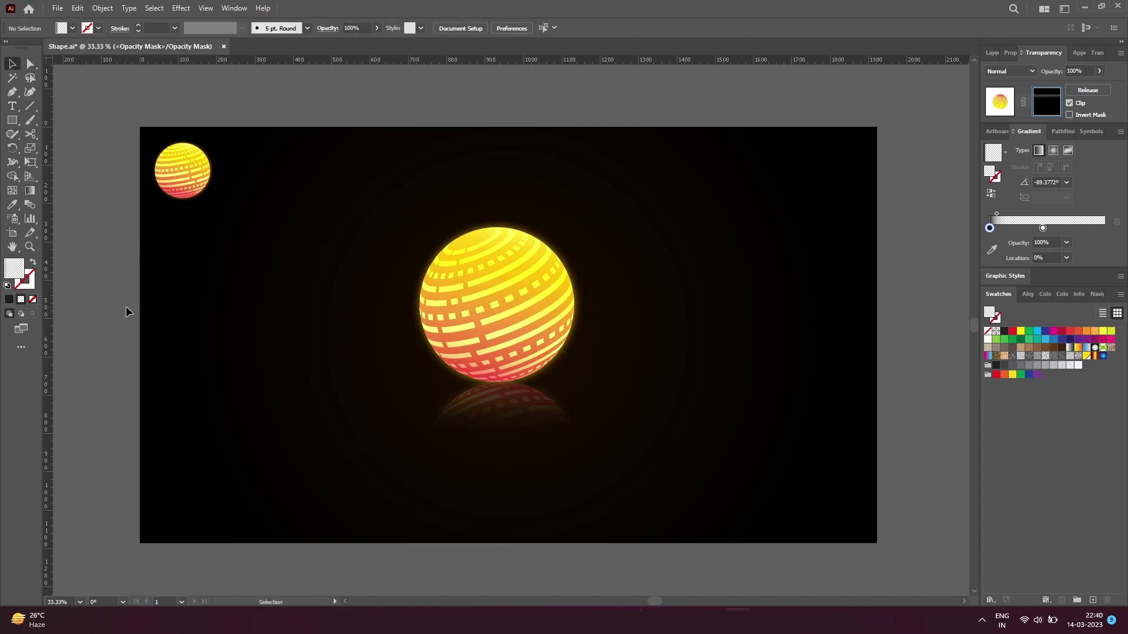
pyautogui.click(487, 418)
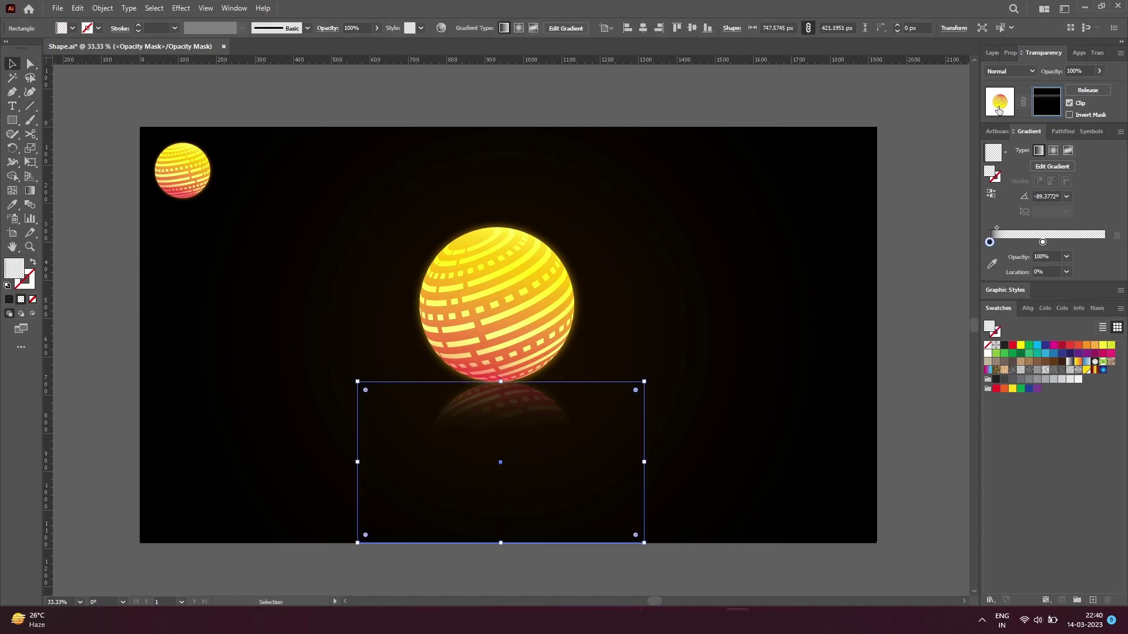
pyautogui.click(999, 110)
pyautogui.moveTo(605, 562); pyautogui.dragTo(438, 256)
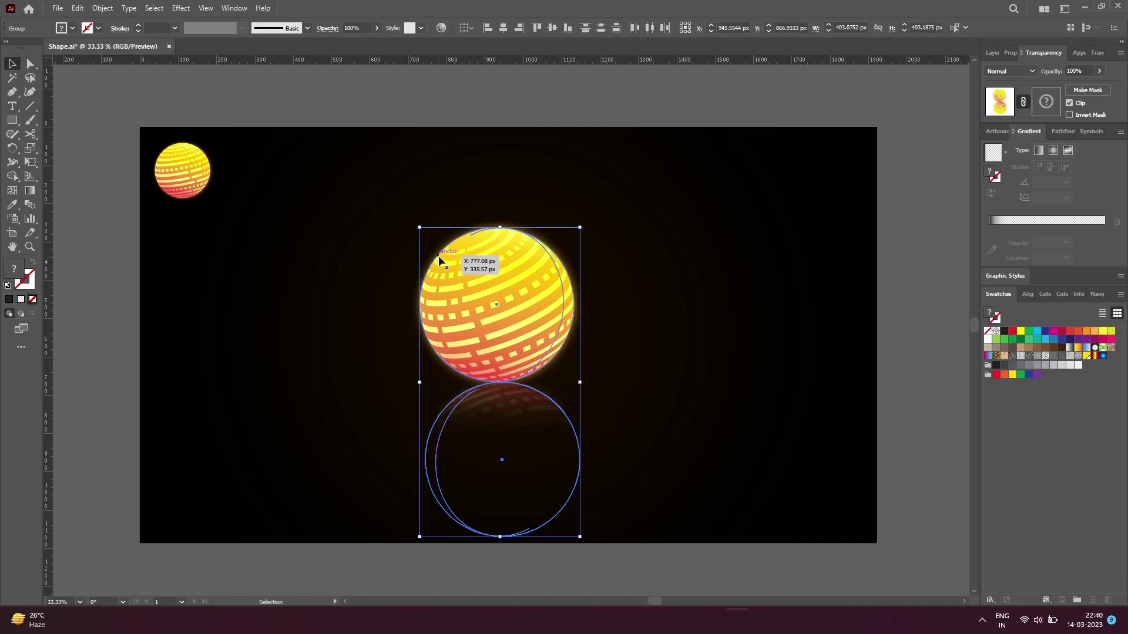
pyautogui.moveTo(516, 312)
pyautogui.mouseDown()
pyautogui.moveTo(519, 356)
pyautogui.moveTo(518, 346)
pyautogui.mouseUp()
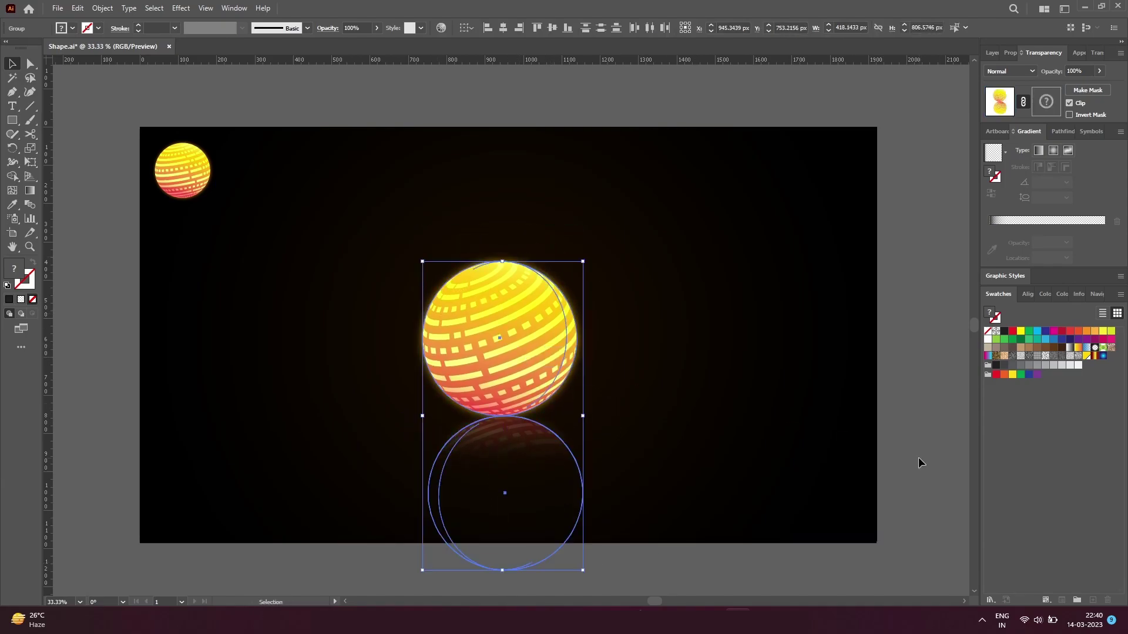
pyautogui.click(919, 463)
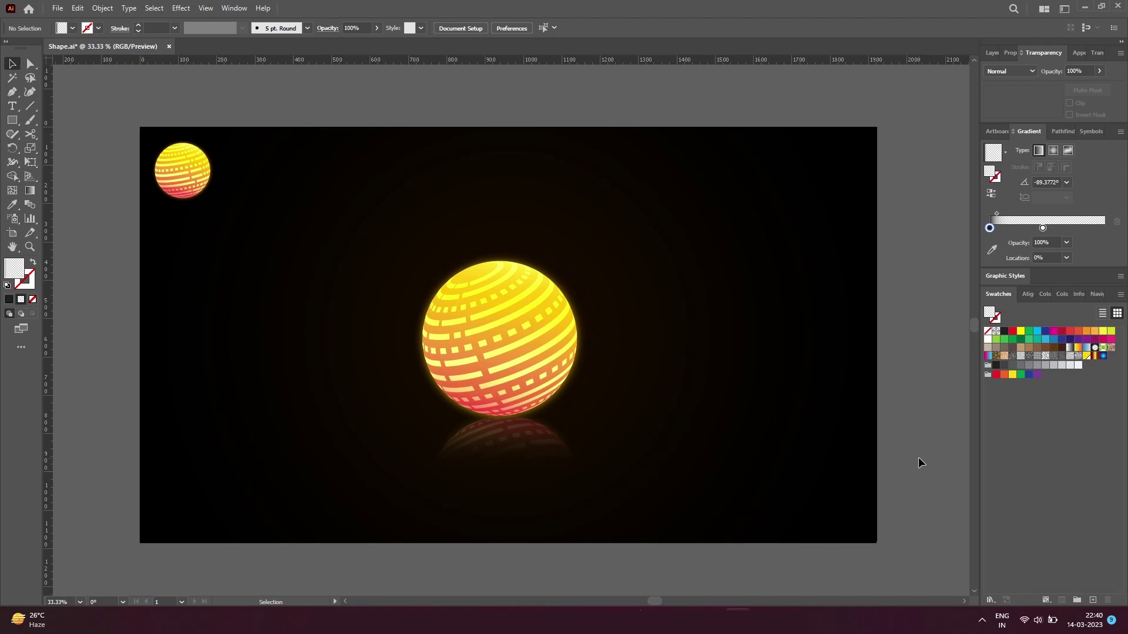
# Draw a thin flat ellipse below the sphere and fill it with a yellow-orange gradient swatch.
pyautogui.press('m')
pyautogui.moveTo(11, 120); pyautogui.dragTo(65, 146)
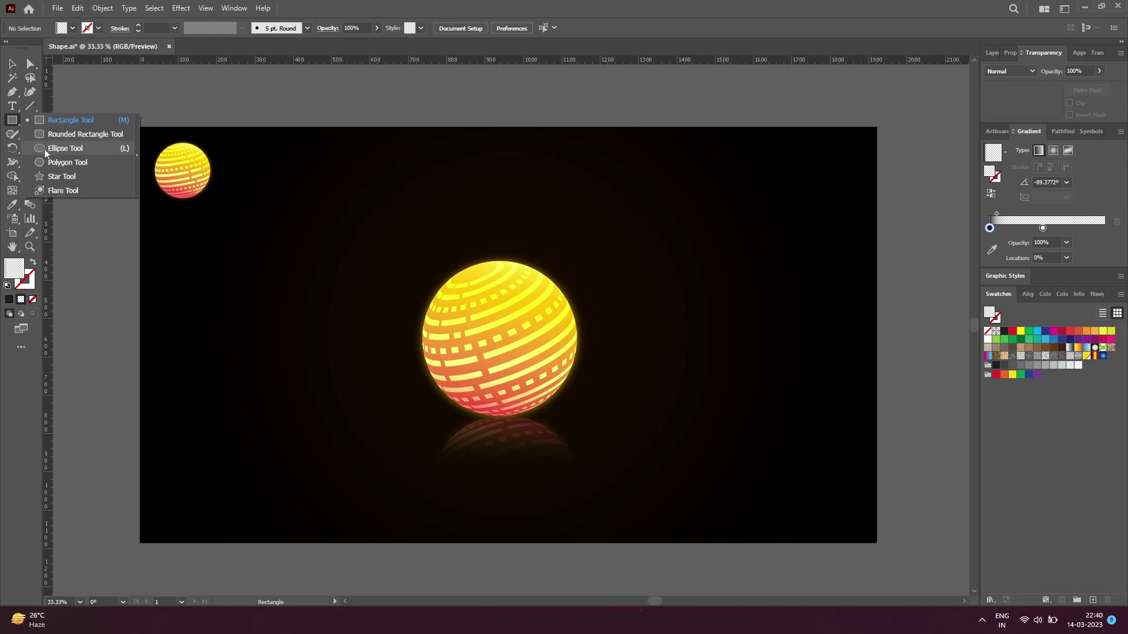
pyautogui.moveTo(399, 416); pyautogui.dragTo(634, 413)
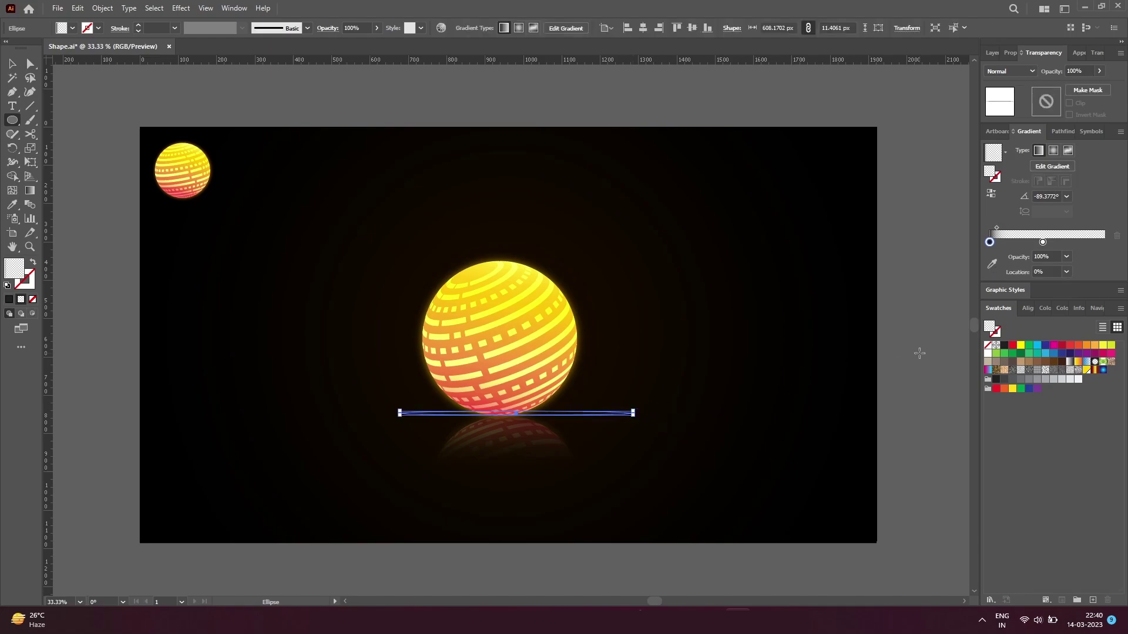
pyautogui.click(1079, 370)
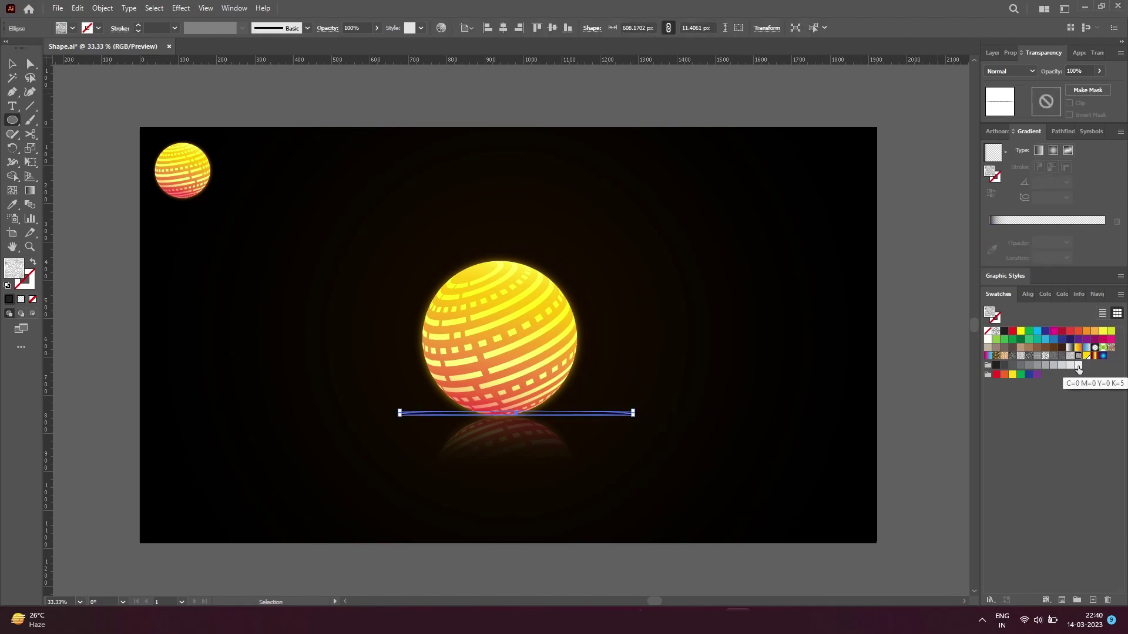
pyautogui.click(1078, 347)
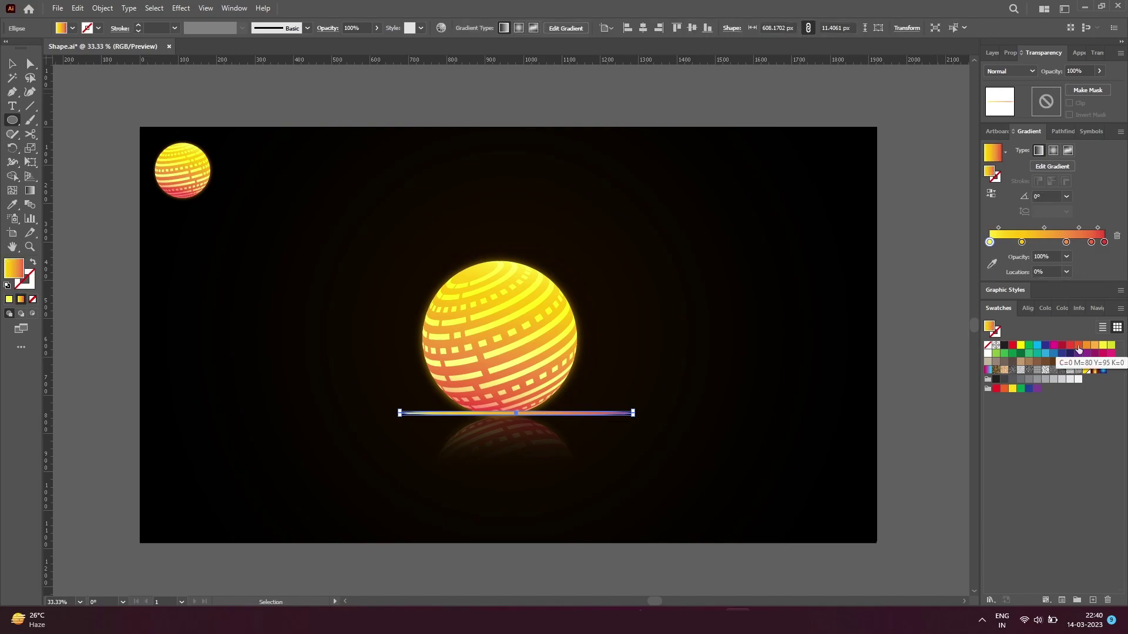
# Reduce the gradient to yellow and red stops, make it radial, and select the red stop.
pyautogui.moveTo(1066, 242); pyautogui.dragTo(1058, 276)
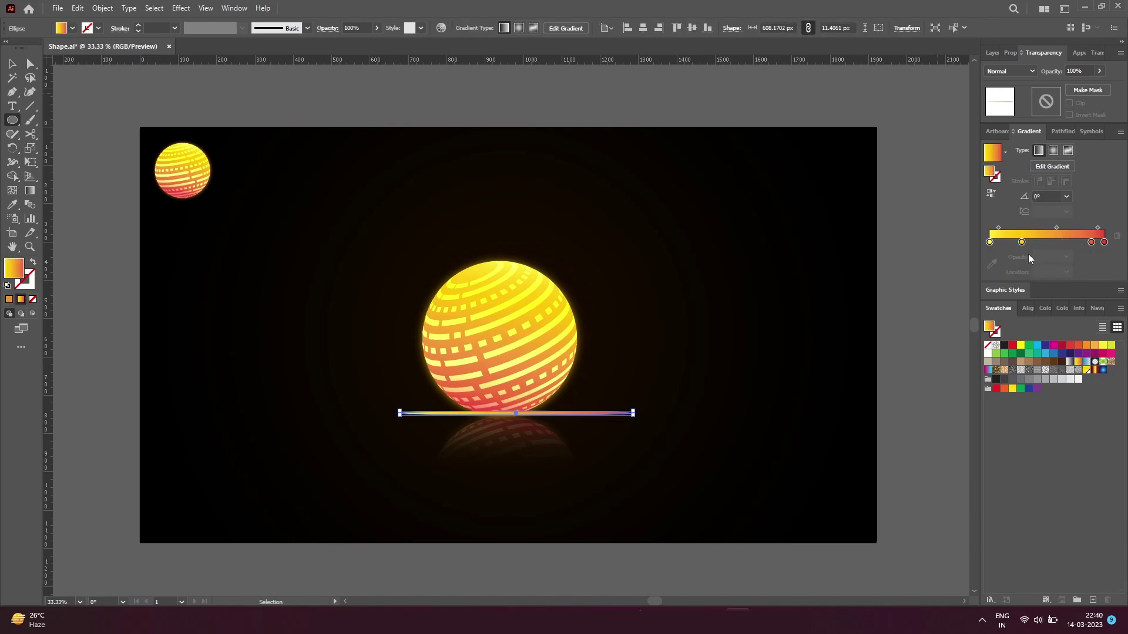
pyautogui.moveTo(1022, 242); pyautogui.dragTo(1025, 285)
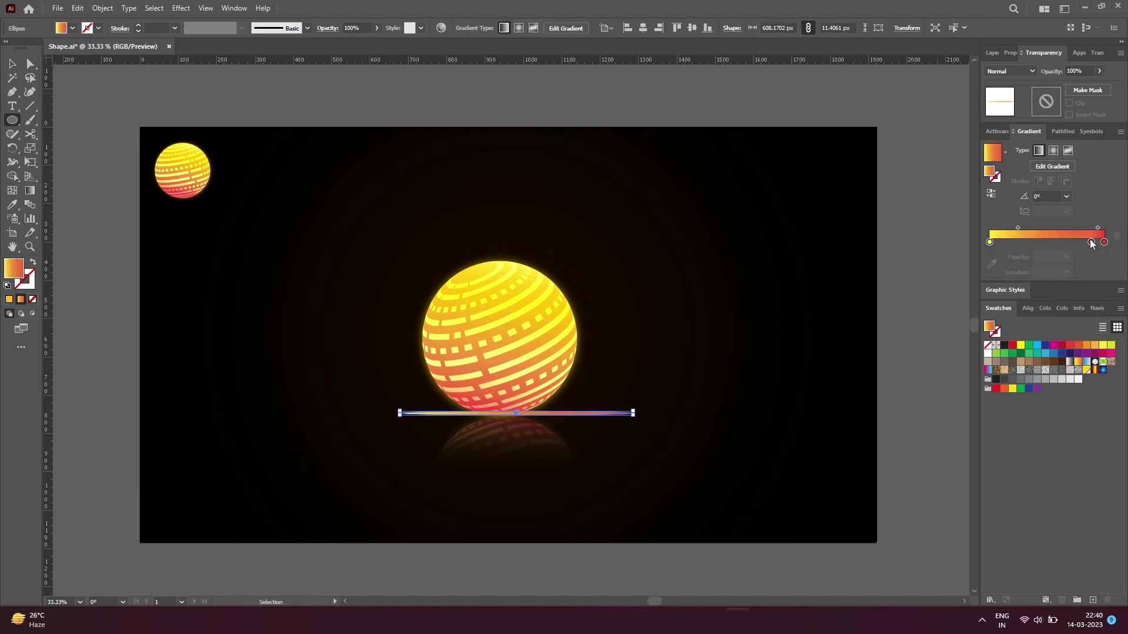
pyautogui.moveTo(1090, 242); pyautogui.dragTo(1058, 273)
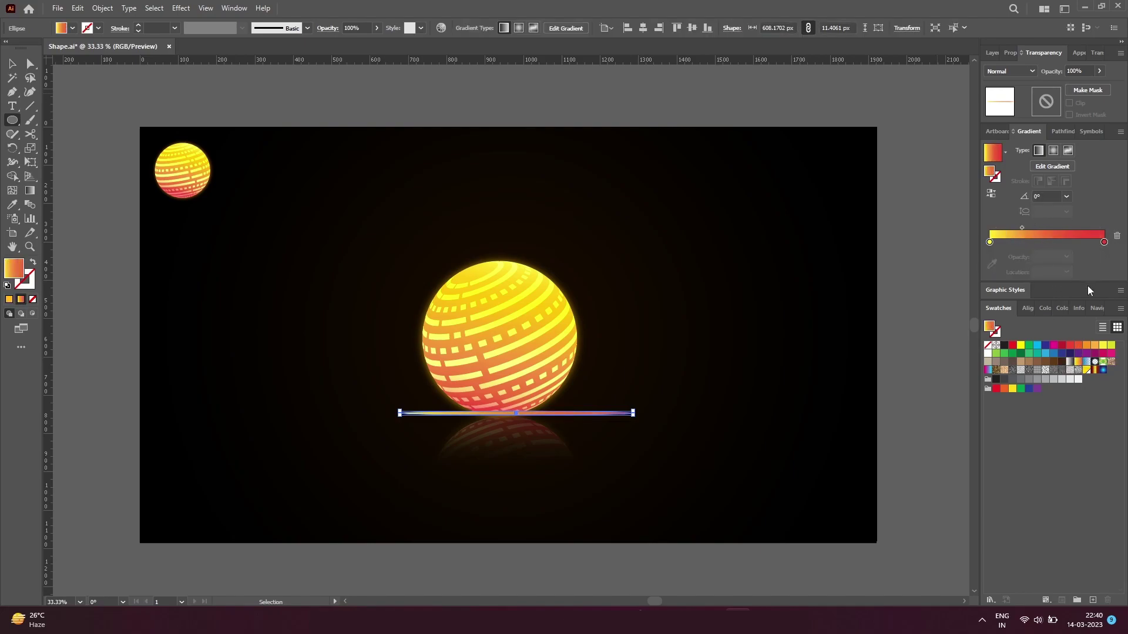
pyautogui.click(1053, 151)
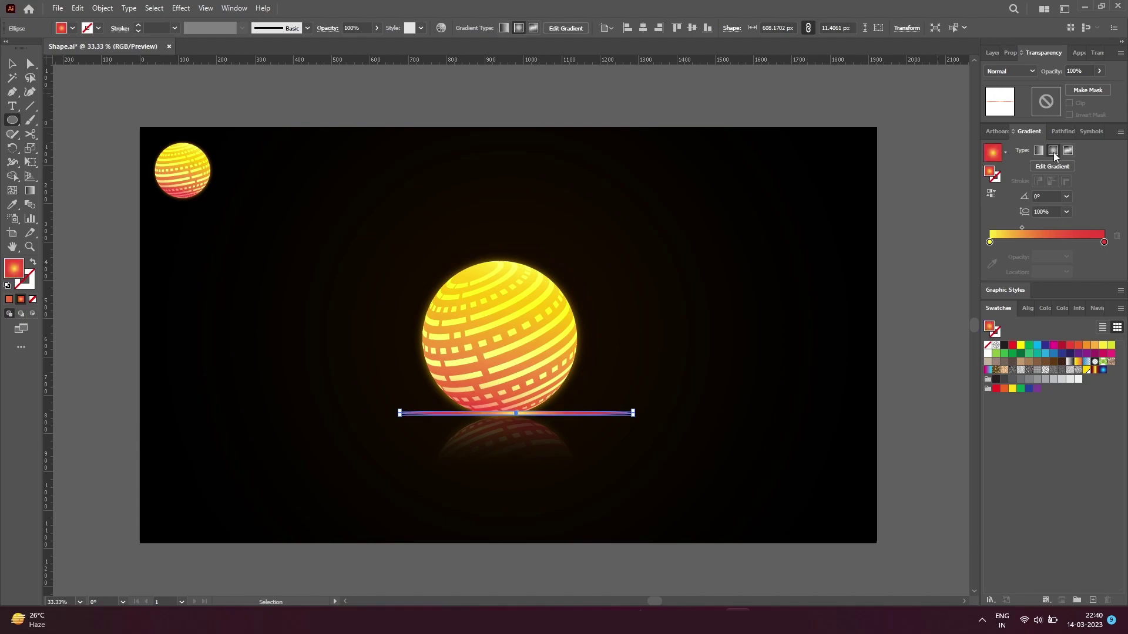
pyautogui.click(1104, 242)
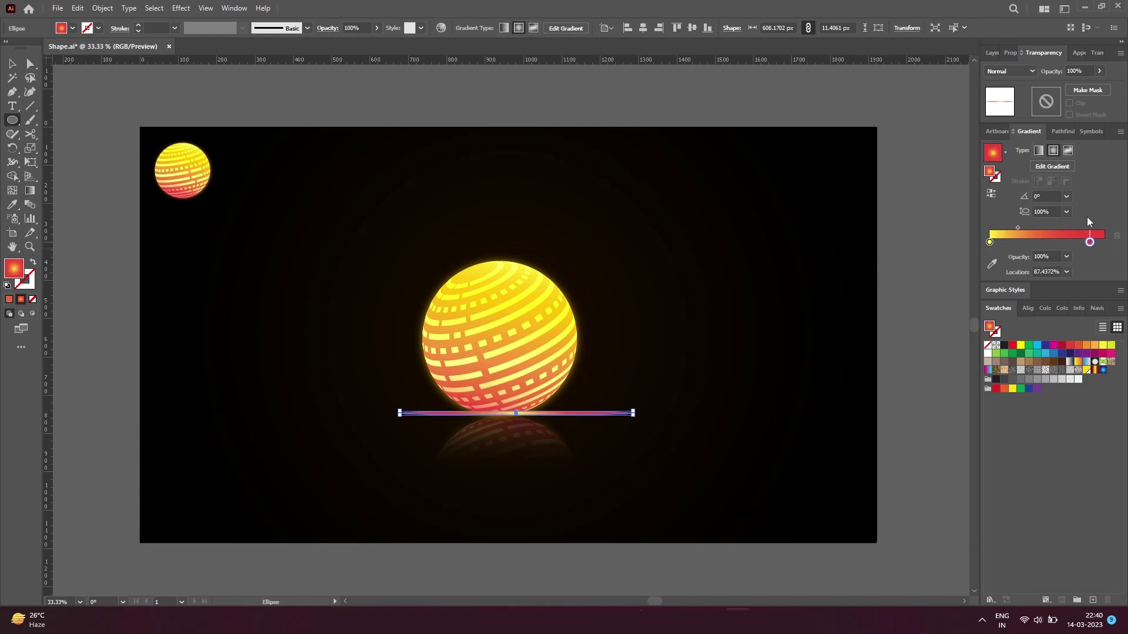
pyautogui.click(1066, 257)
# Fade the red stop to 0%, add an 80% yellow stop, flatten the gradient, move red to 81.56%.
pyautogui.click(1077, 272)
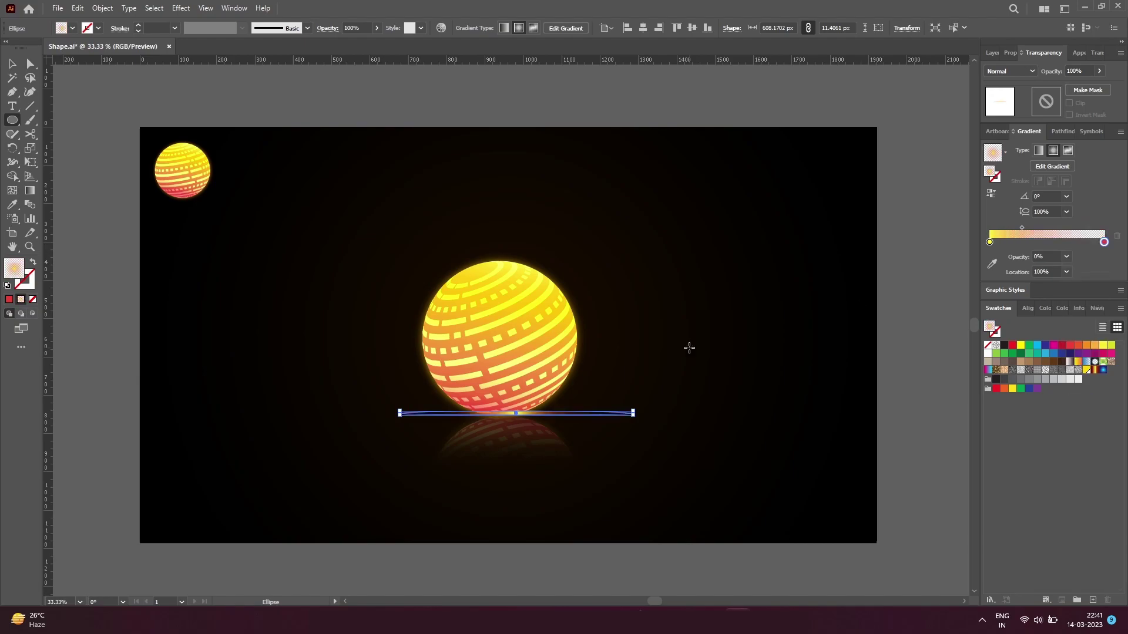
pyautogui.press('g')
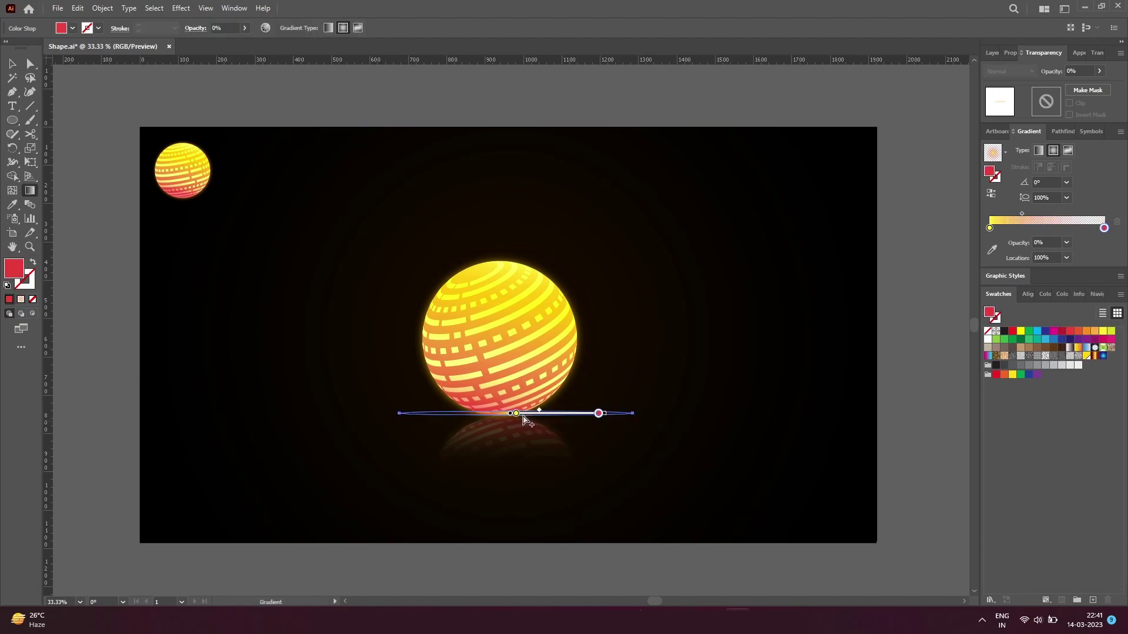
pyautogui.click(523, 415)
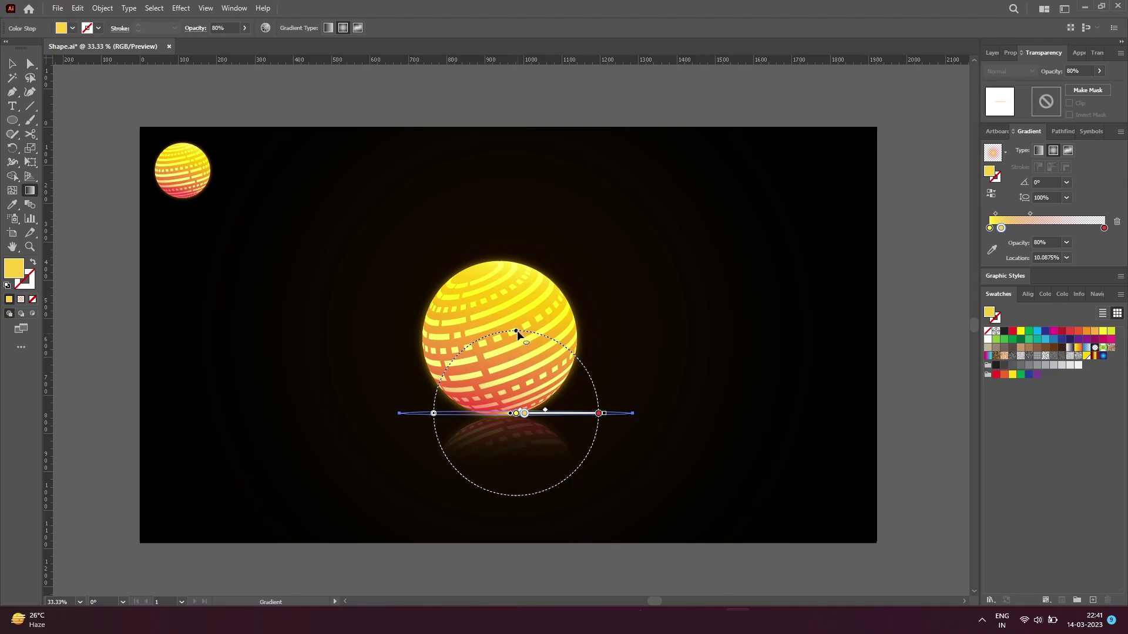
pyautogui.moveTo(516, 332); pyautogui.dragTo(522, 416)
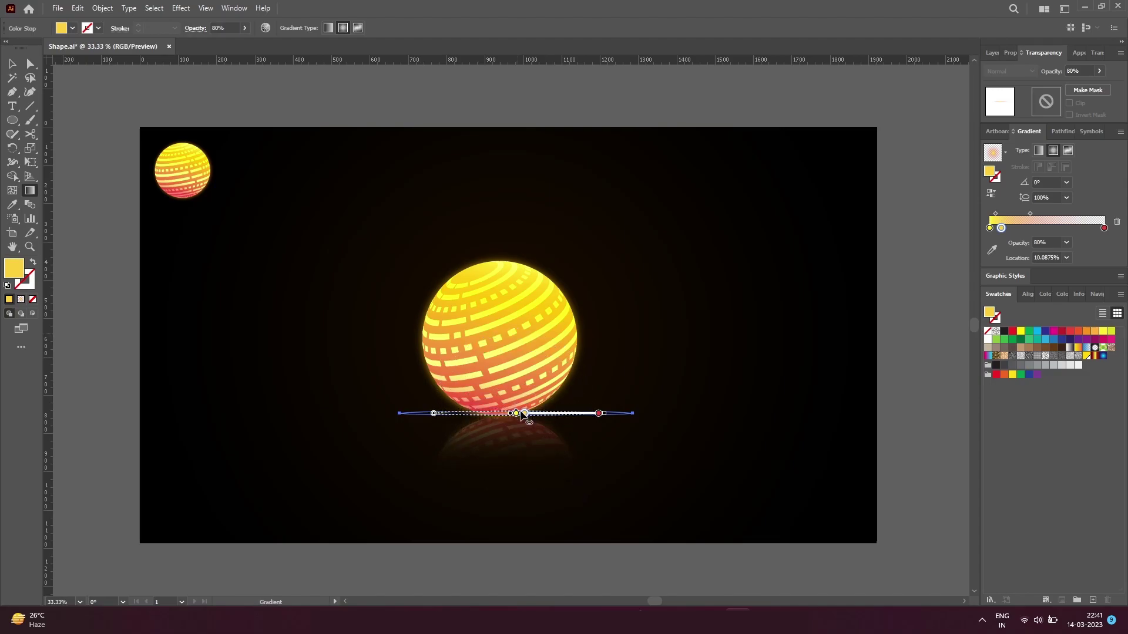
pyautogui.moveTo(599, 414)
pyautogui.mouseDown()
pyautogui.moveTo(583, 413)
pyautogui.moveTo(627, 414)
pyautogui.mouseUp()
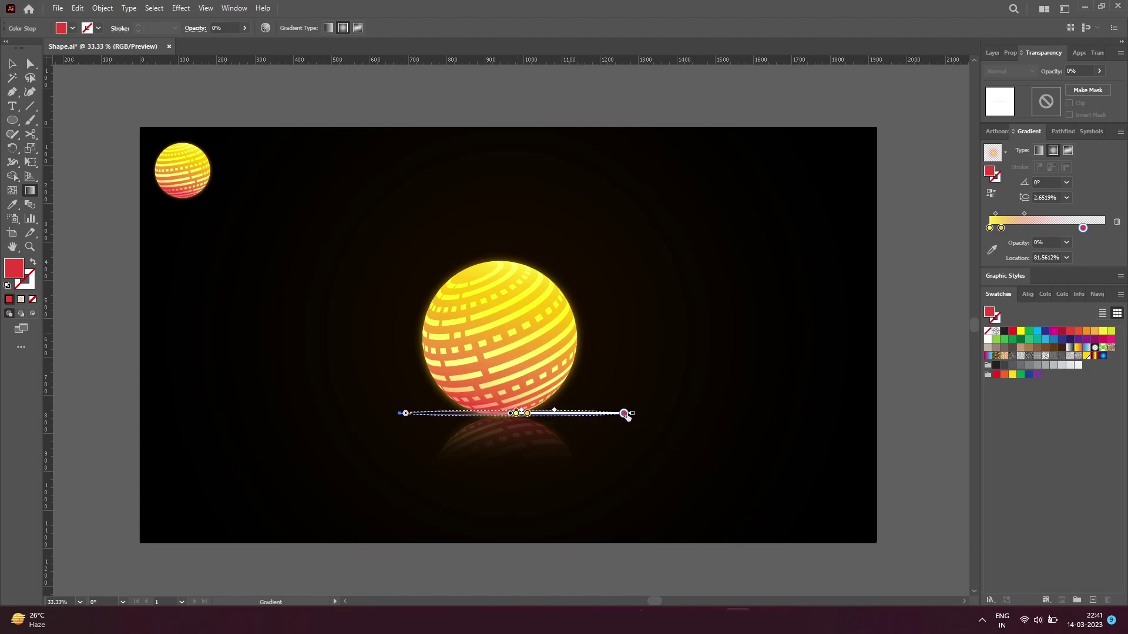
# Nudge the flat glowing ellipse left and down under the sphere, then deselect it.
pyautogui.press('v')
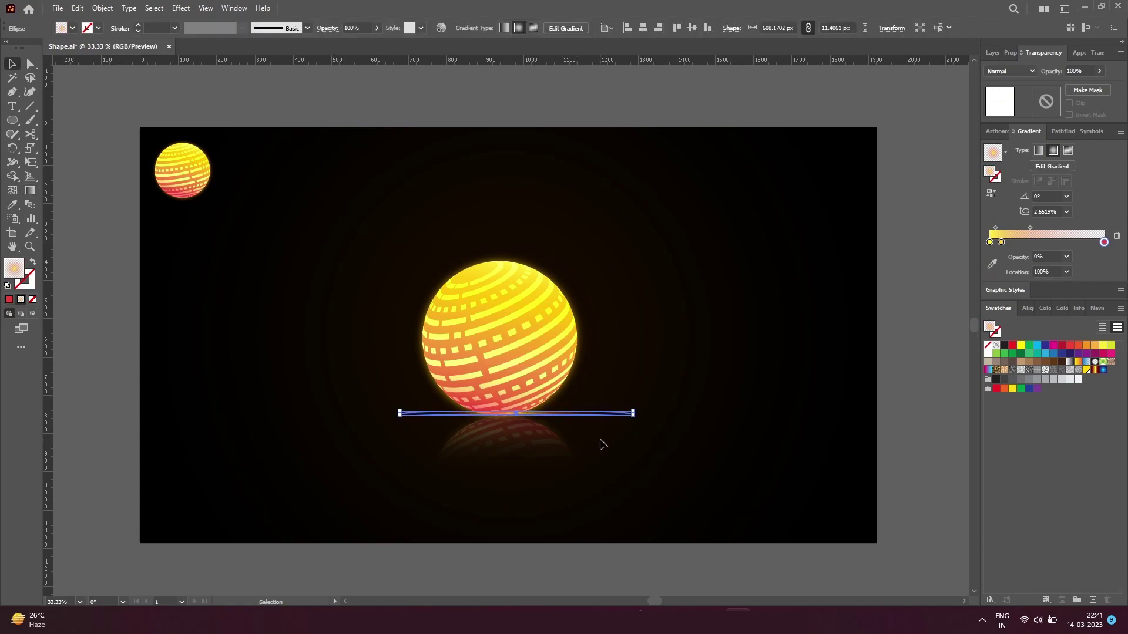
pyautogui.hotkey('shift', 'Left')
pyautogui.hotkey('shift', 'Left')
pyautogui.hotkey('shift', 'Left')
pyautogui.hotkey('shift', 'Left')
pyautogui.hotkey('shift', 'Left')
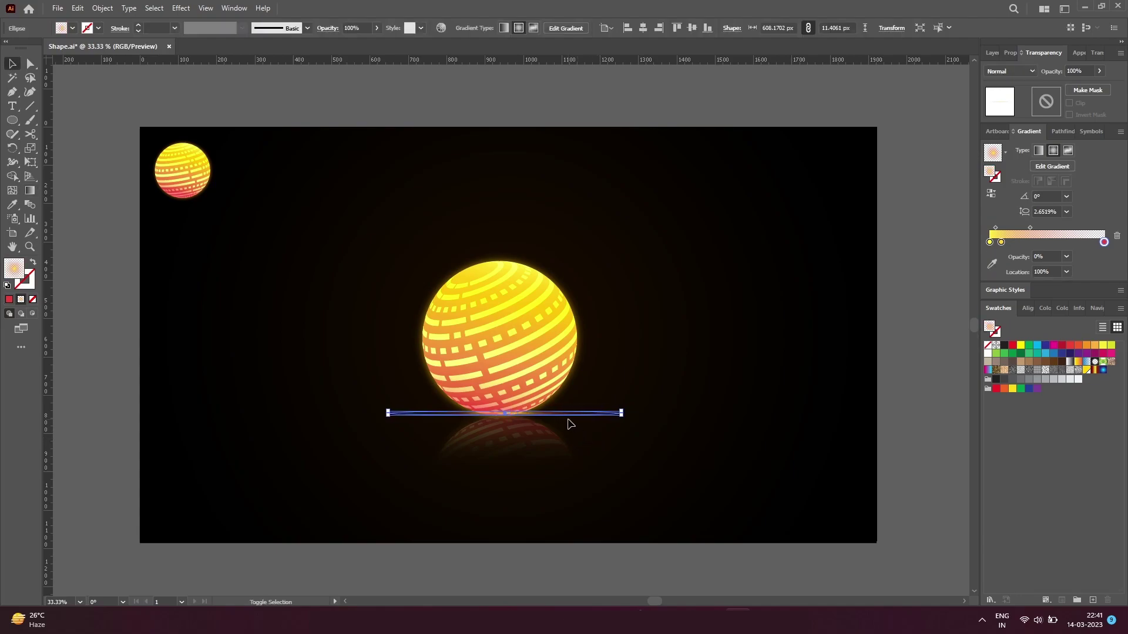
pyautogui.hotkey('shift', 'Left')
pyautogui.hotkey('shift', 'Left')
pyautogui.hotkey('shift', 'Left')
pyautogui.hotkey('shift', 'Down')
pyautogui.hotkey('shift', 'Down')
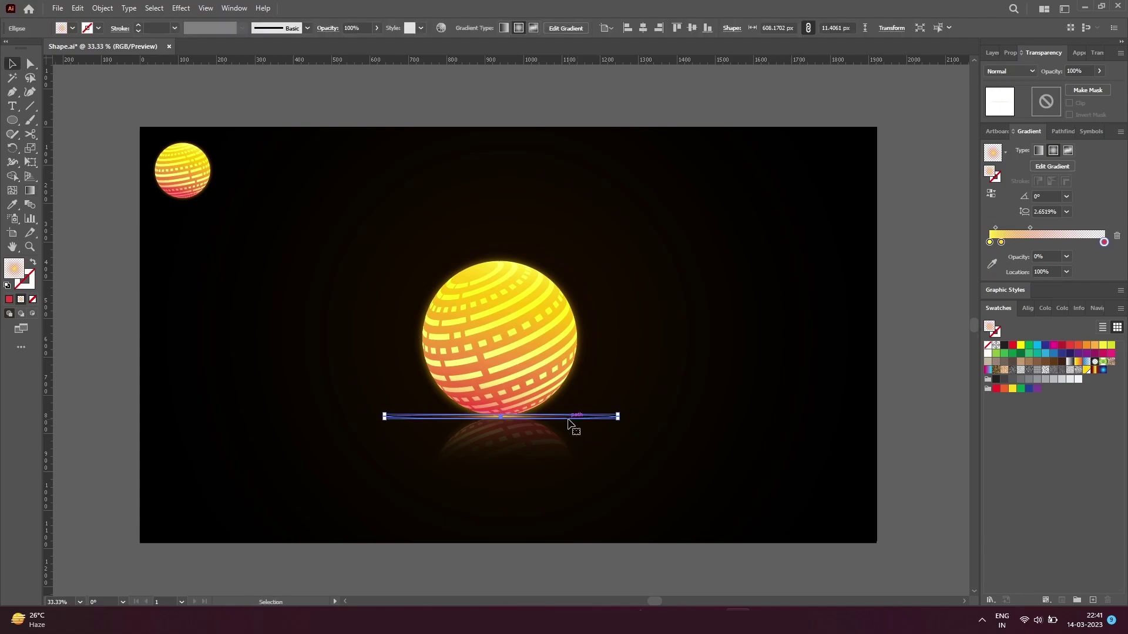
pyautogui.click(646, 450)
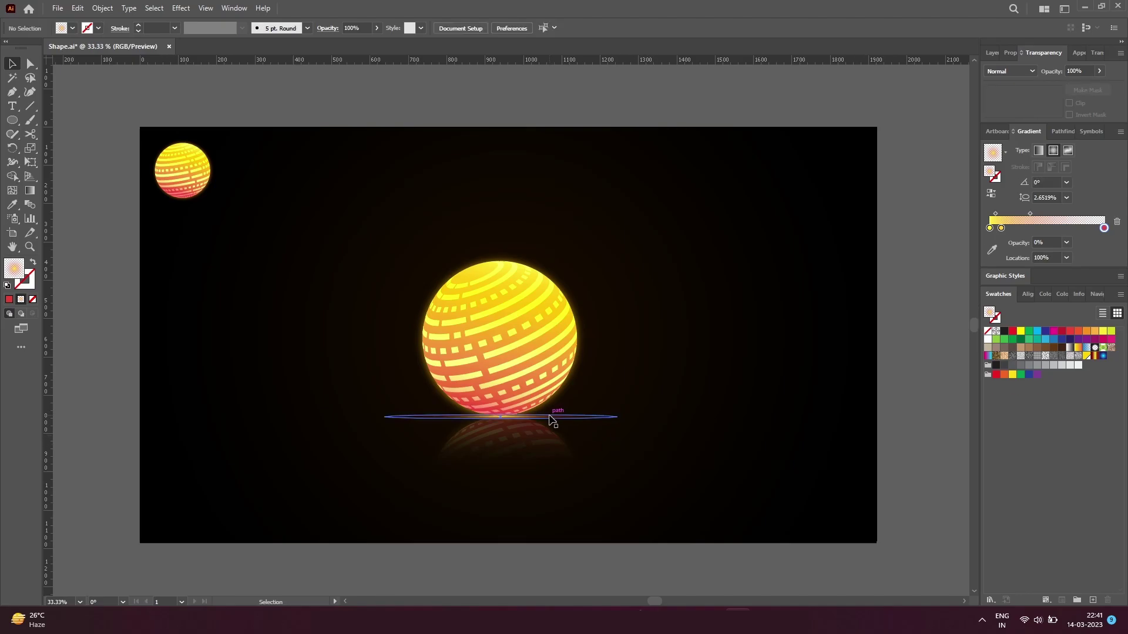
pyautogui.click(554, 417)
pyautogui.click(644, 461)
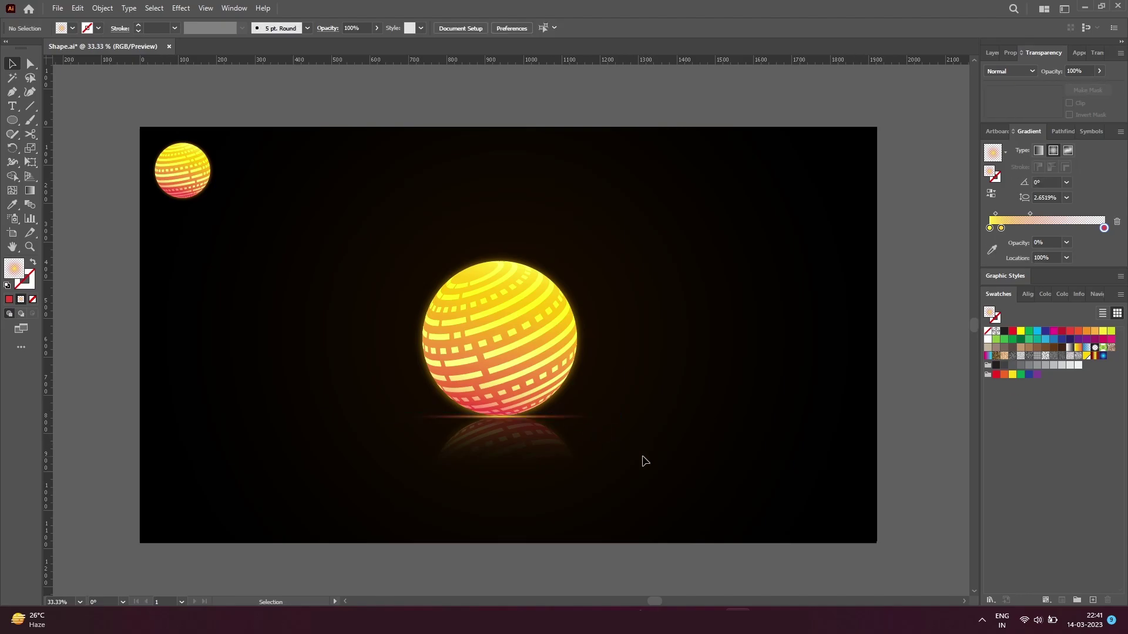